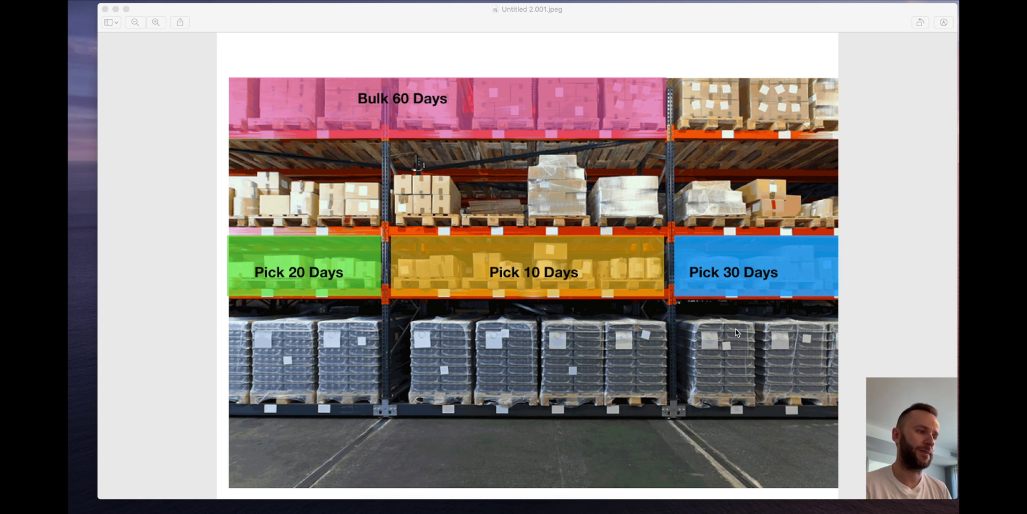
- Present the warehouse rack picture with its Bulk 60 Days and Pick 10, 20, 30 Days zones
{"action": "left_click", "coordinate": [291, 255]}
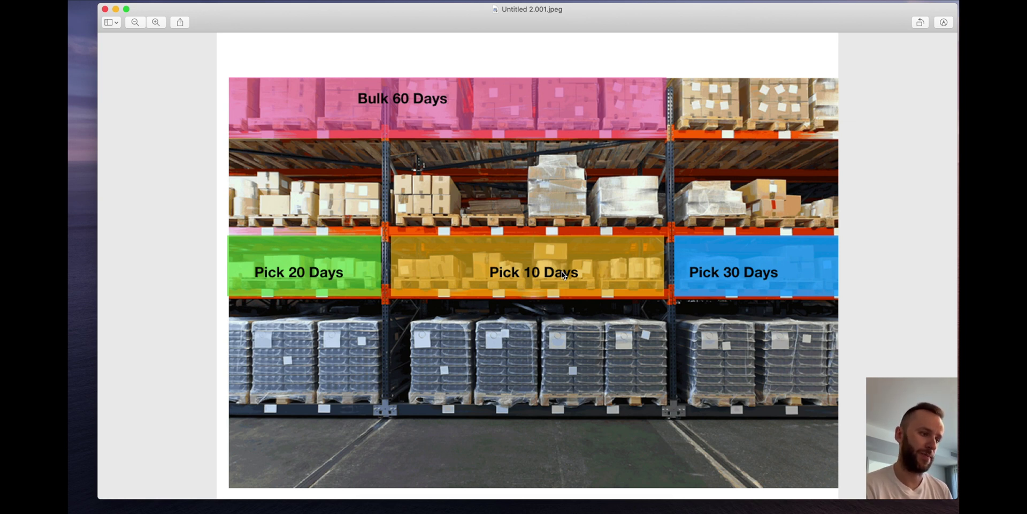
- From the Yellow Square sales order in Finance and Operations, open item NXT1's released product details
{"action": "left_click", "coordinate": [539, 511]}
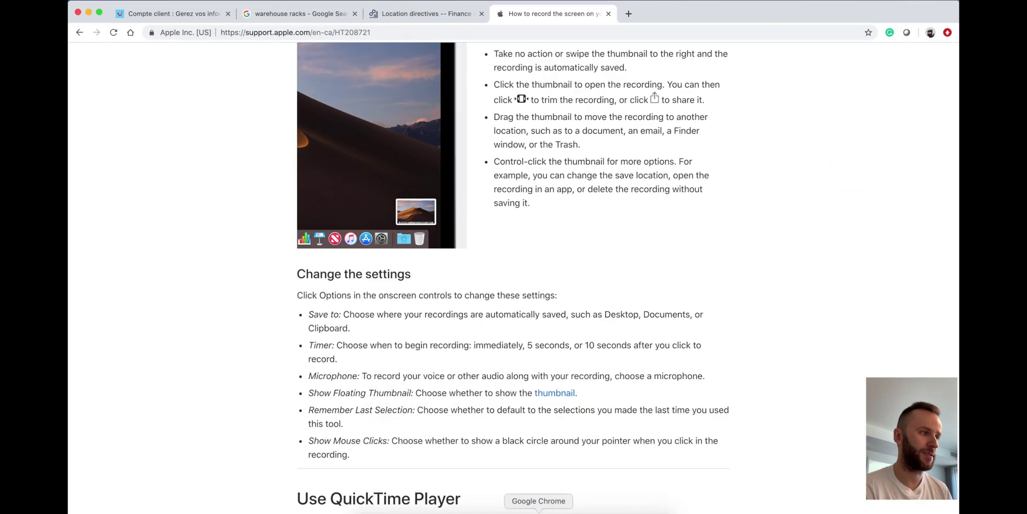
{"action": "right_click", "coordinate": [539, 511]}
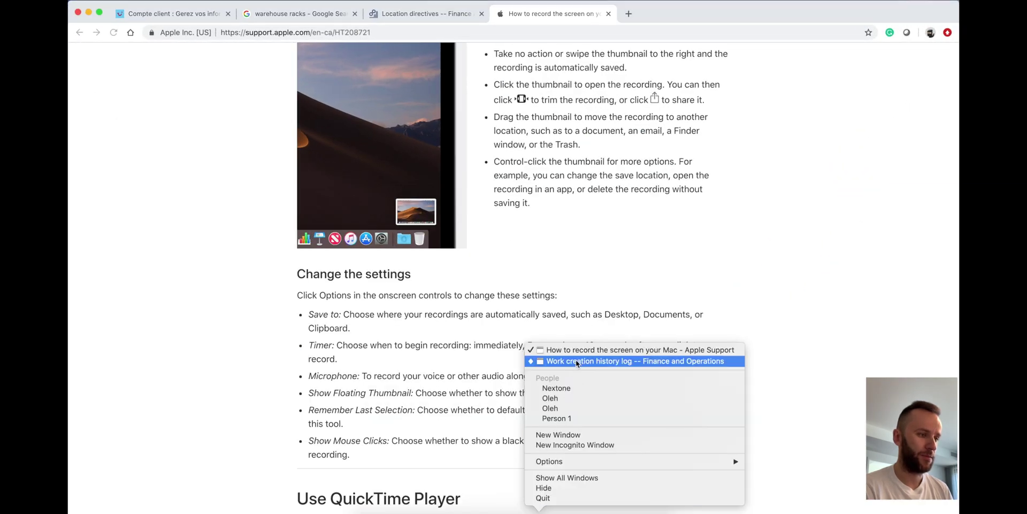
{"action": "left_click", "coordinate": [576, 361]}
{"action": "left_click", "coordinate": [170, 14]}
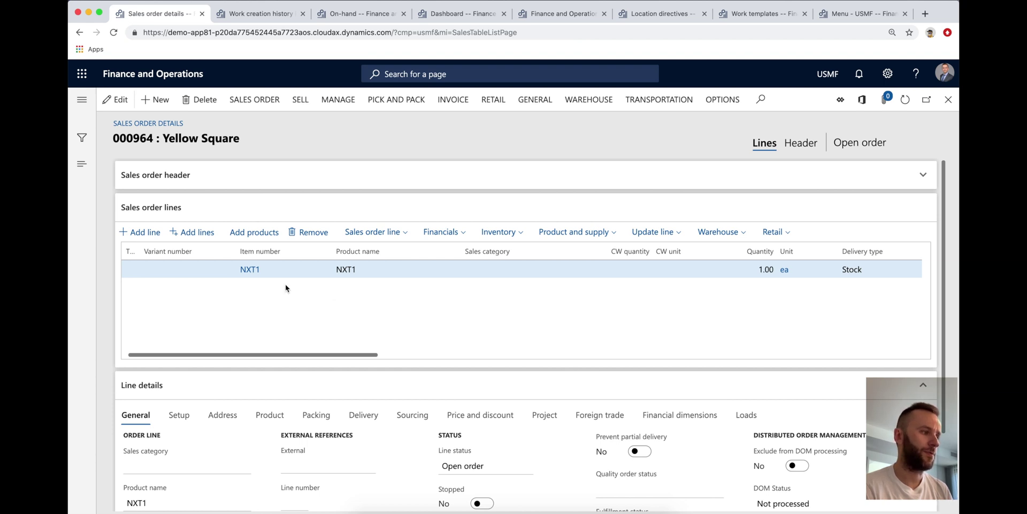
{"action": "left_click", "coordinate": [239, 270]}
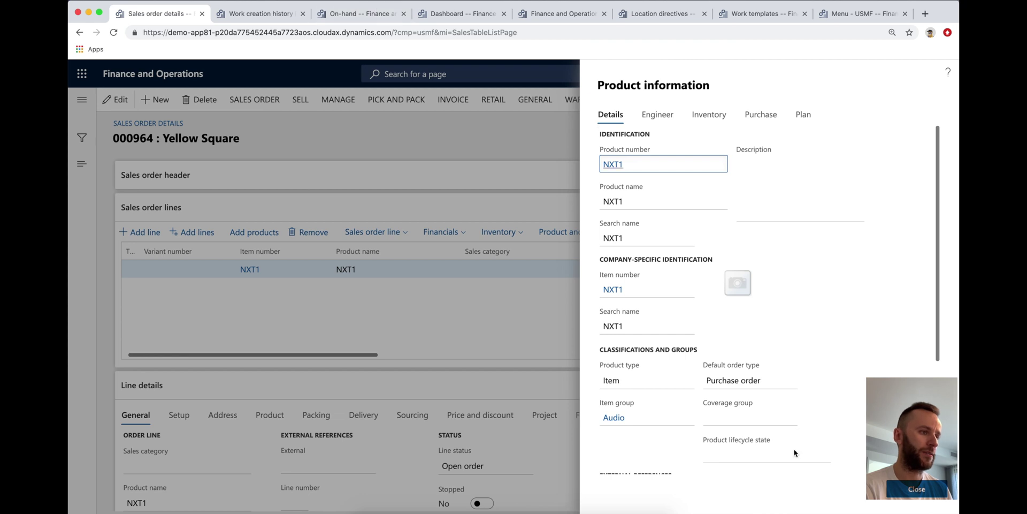
{"action": "left_click", "coordinate": [614, 290]}
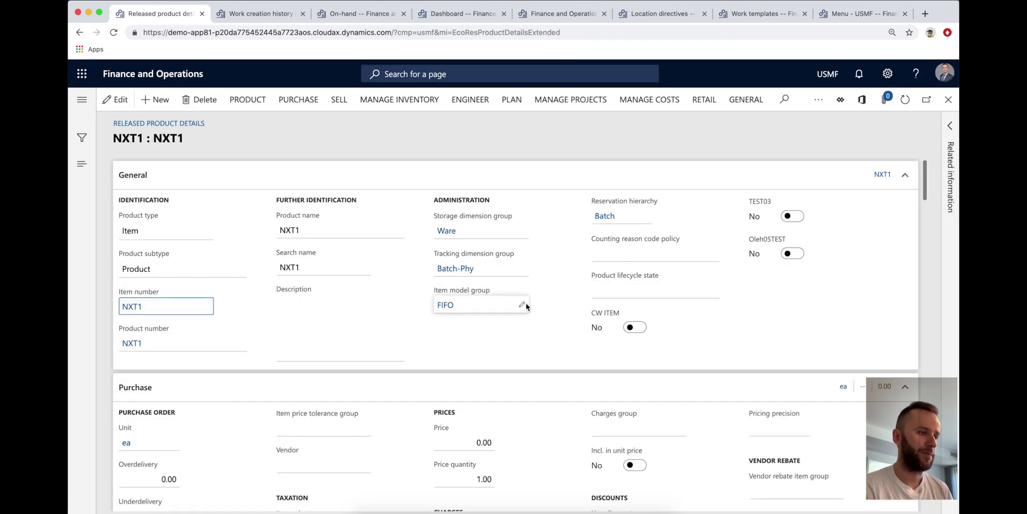
- Confirm Expiration date as the FIFO item model group's pick criteria and save it
{"action": "left_click", "coordinate": [447, 305]}
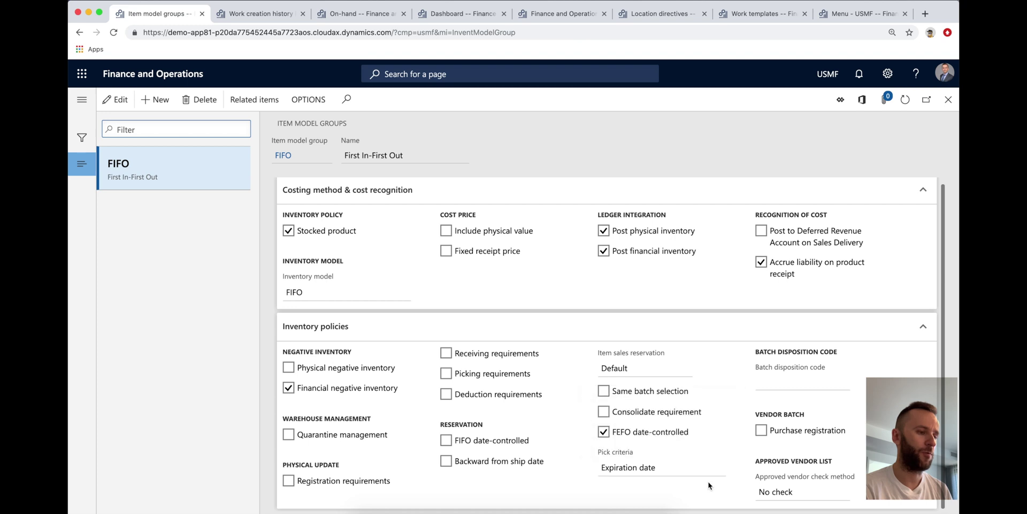
{"action": "left_click", "coordinate": [116, 100]}
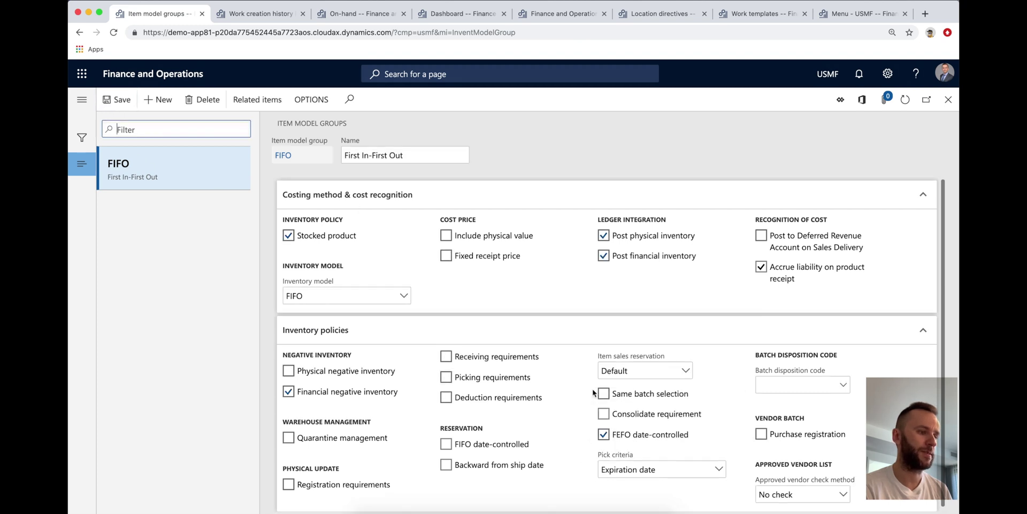
{"action": "left_click", "coordinate": [719, 471]}
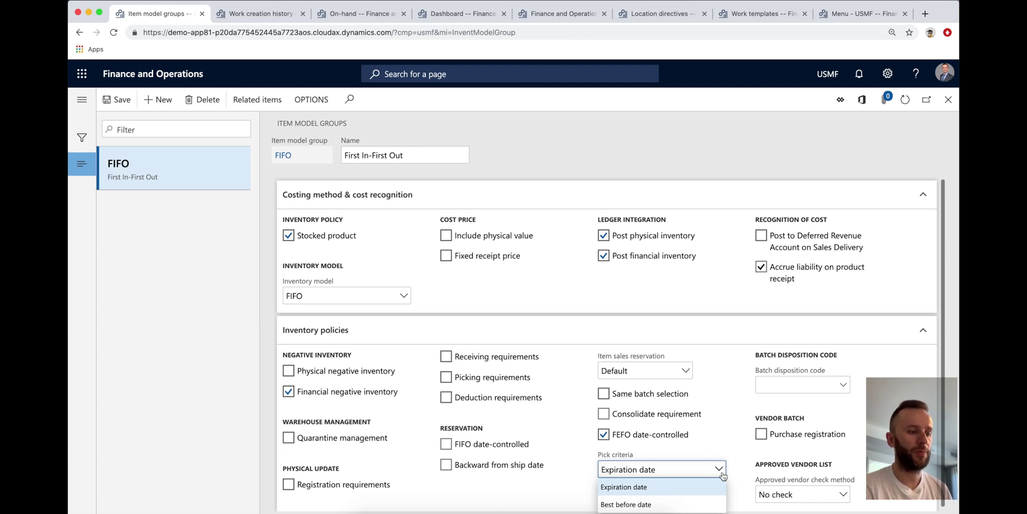
{"action": "left_click", "coordinate": [669, 486]}
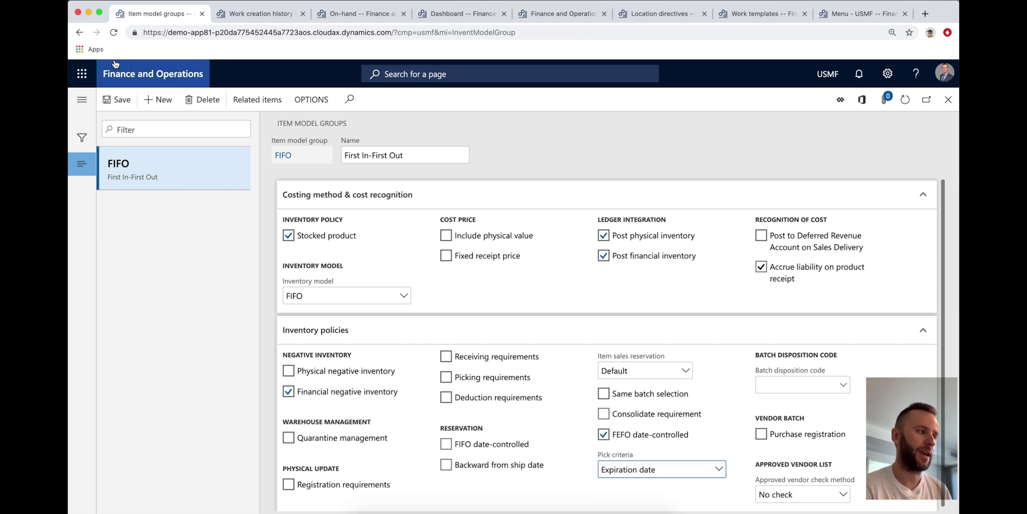
{"action": "left_click", "coordinate": [115, 100]}
{"action": "left_click", "coordinate": [948, 101]}
- Review NXT1's inventory data: batch number group BatchAuto and a 30-day shelf life period
{"action": "scroll", "coordinate": [562, 384], "scroll_direction": "down", "scroll_amount": 5}
{"action": "scroll", "coordinate": [561, 385], "scroll_direction": "down", "scroll_amount": 10}
{"action": "scroll", "coordinate": [562, 383], "scroll_direction": "down", "scroll_amount": 8}
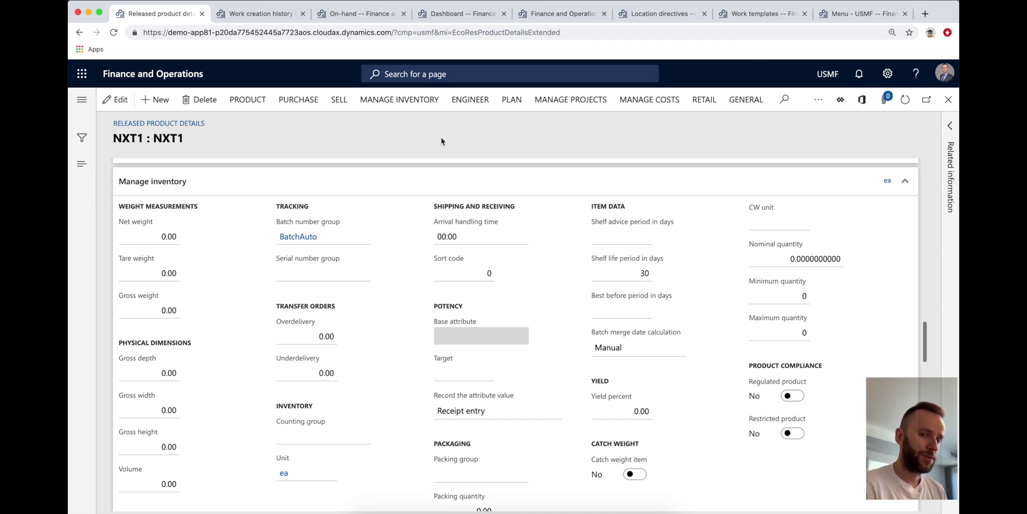
- Show the warehouse rack slide alongside NXT1's on-hand inventory
{"action": "left_click", "coordinate": [356, 14]}
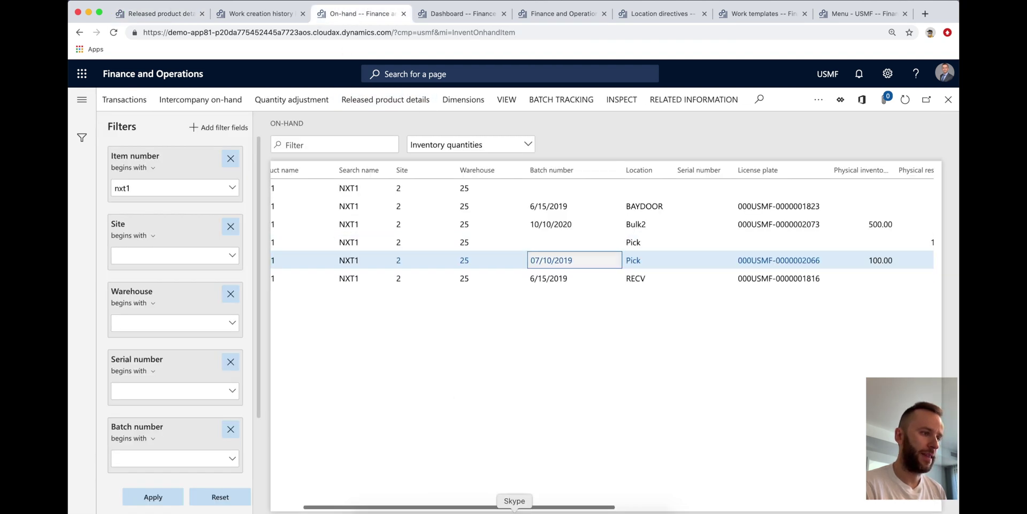
{"action": "left_click_drag", "start_coordinate": [479, 507], "coordinate": [449, 507]}
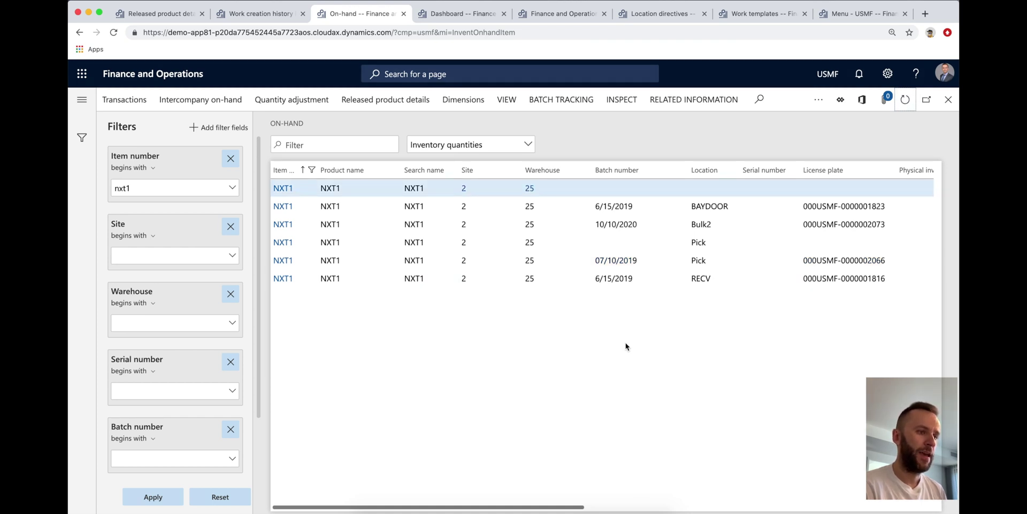
{"action": "left_click", "coordinate": [567, 507]}
{"action": "left_click_drag", "start_coordinate": [567, 507], "coordinate": [621, 506]}
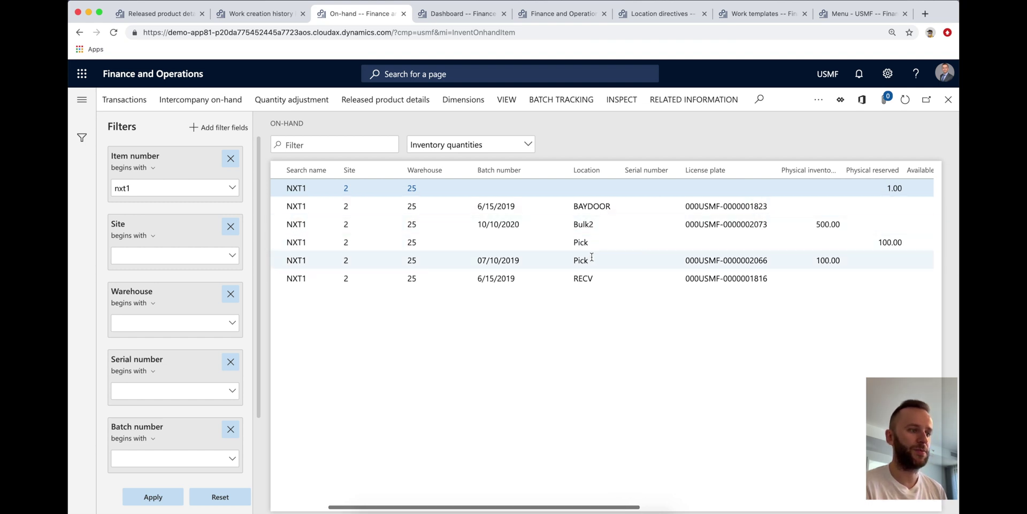
{"action": "left_click", "coordinate": [566, 508]}
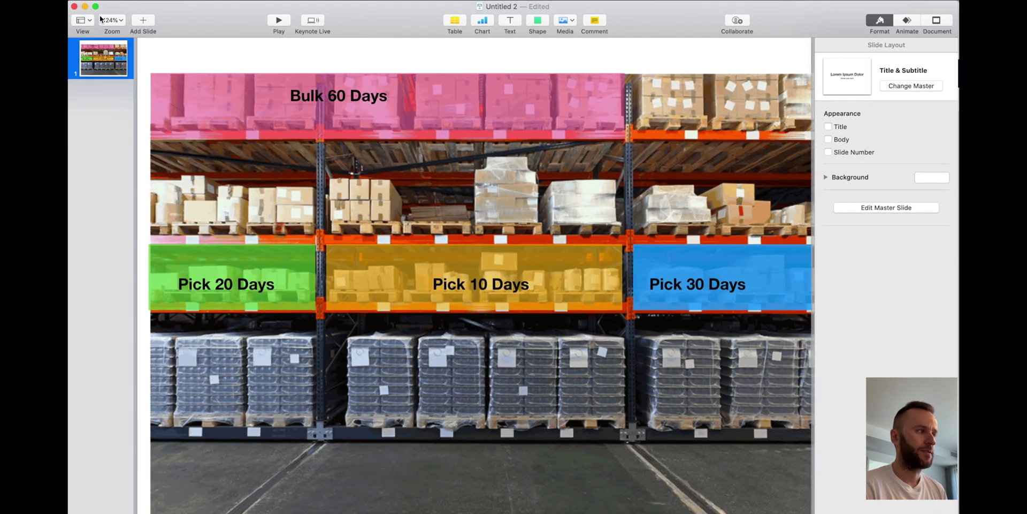
{"action": "left_click", "coordinate": [84, 6]}
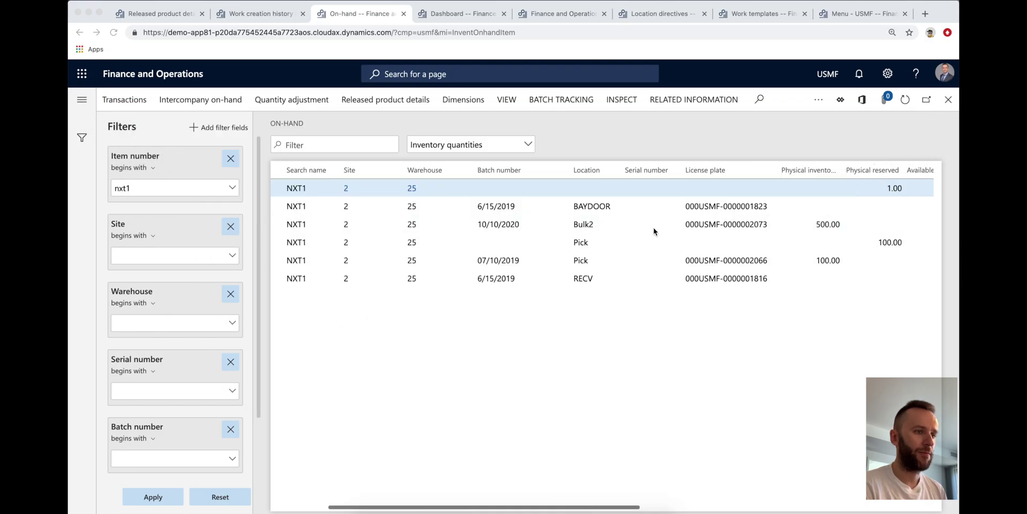
- Open the Batches page for batch 10/10/2020 from the Bulk2 on-hand row
{"action": "left_click", "coordinate": [831, 225]}
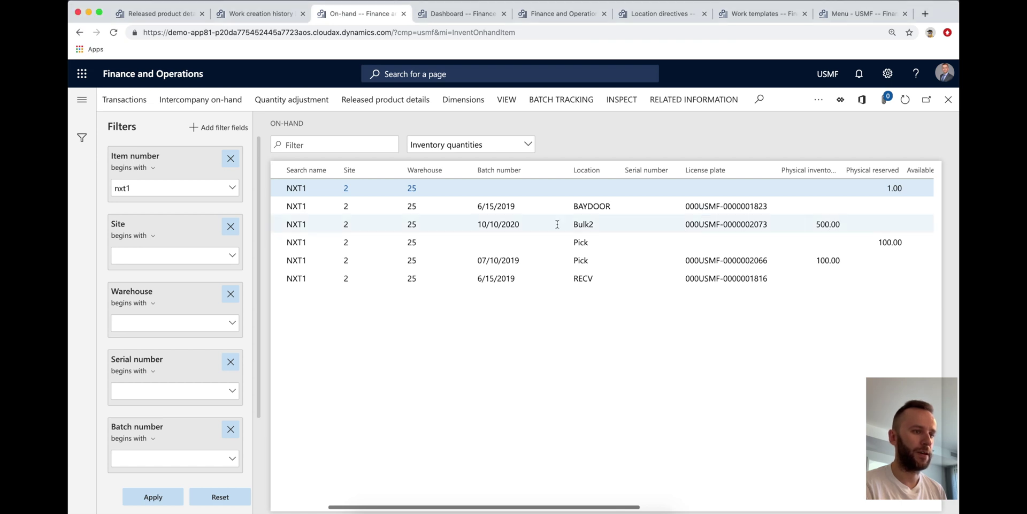
{"action": "left_click", "coordinate": [492, 225]}
{"action": "left_click", "coordinate": [509, 224]}
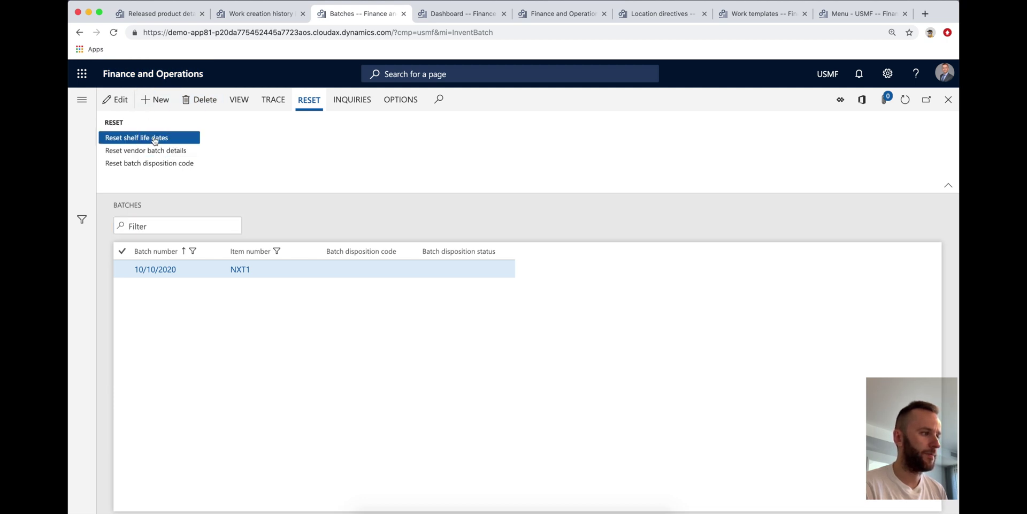
{"action": "left_click", "coordinate": [142, 138]}
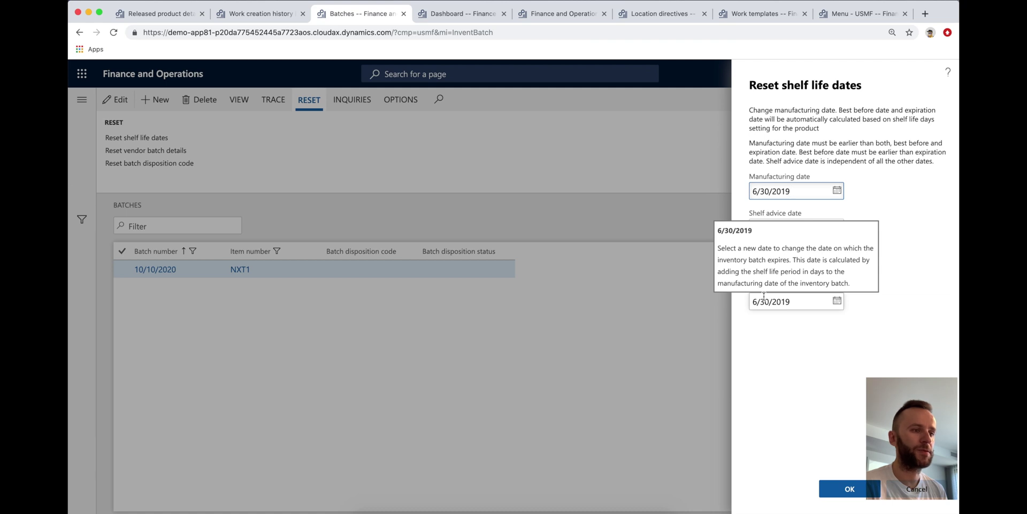
{"action": "left_click", "coordinate": [654, 405]}
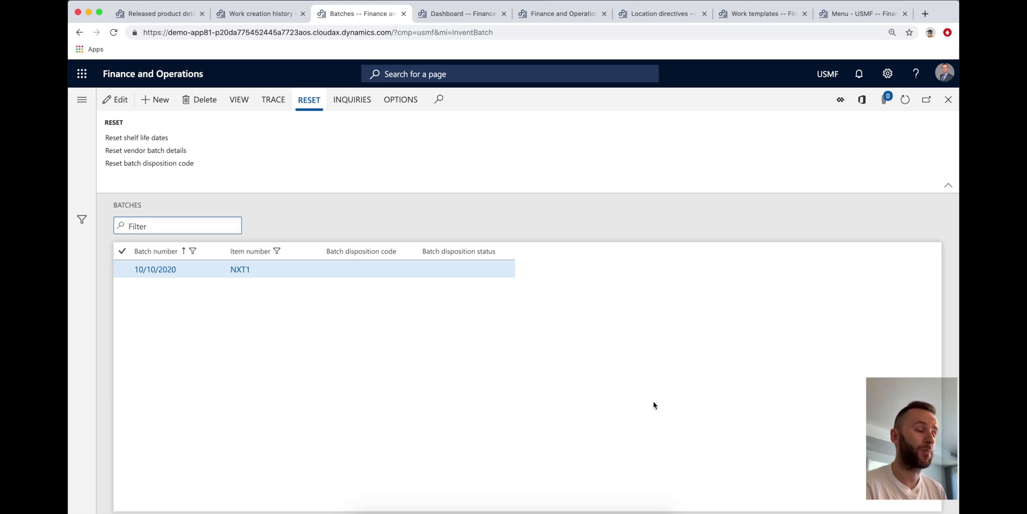
- Back on on-hand inventory, select the 07/10/2019 row in location Pick
{"action": "left_click", "coordinate": [948, 100]}
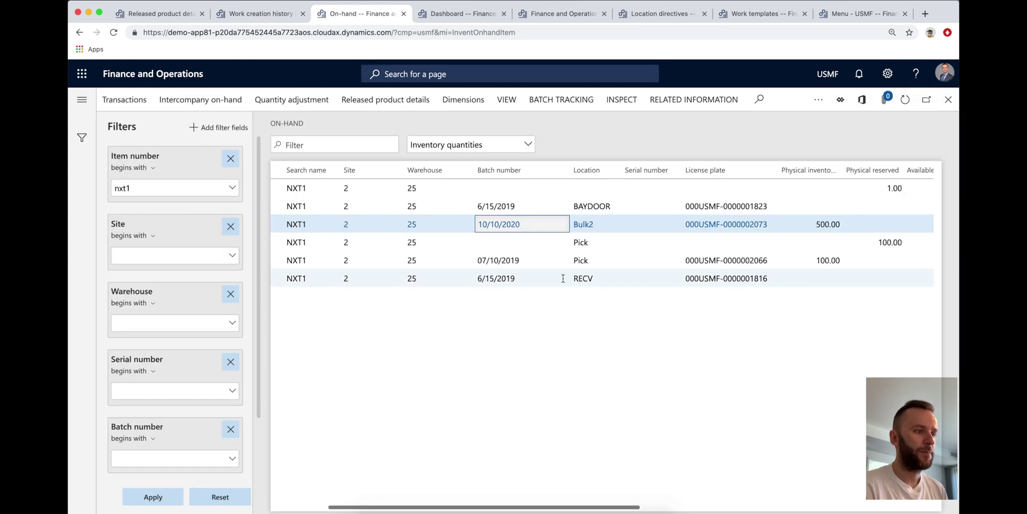
{"action": "left_click", "coordinate": [596, 260]}
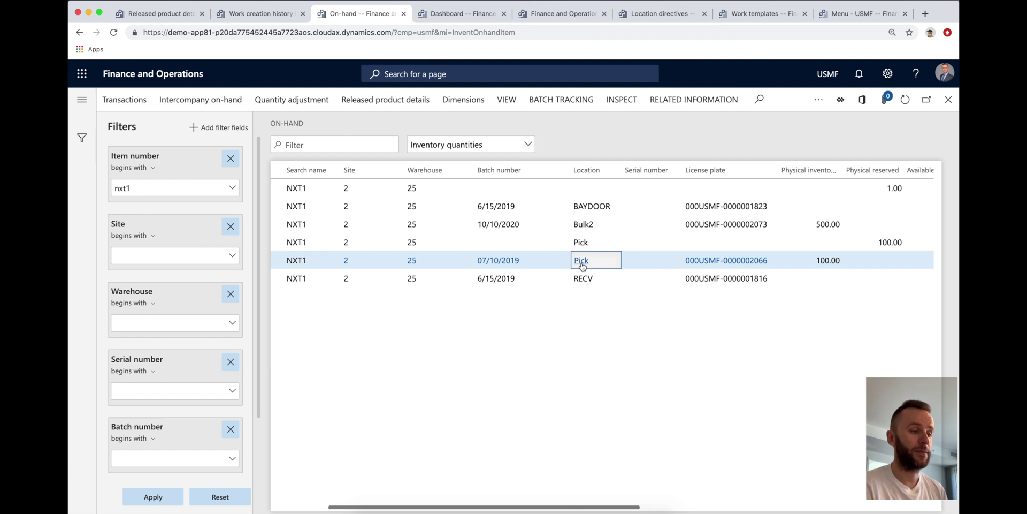
{"action": "left_click", "coordinate": [596, 510]}
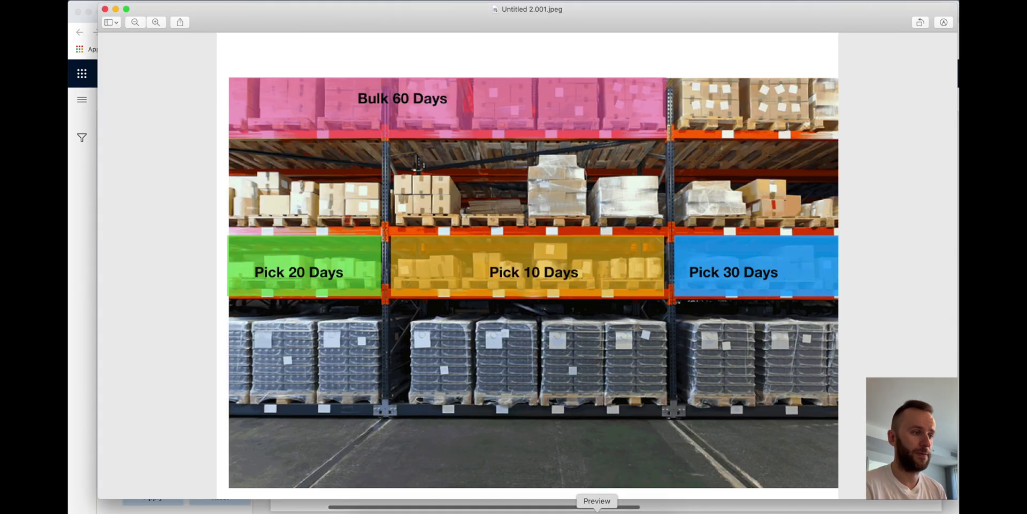
{"action": "left_click", "coordinate": [116, 10]}
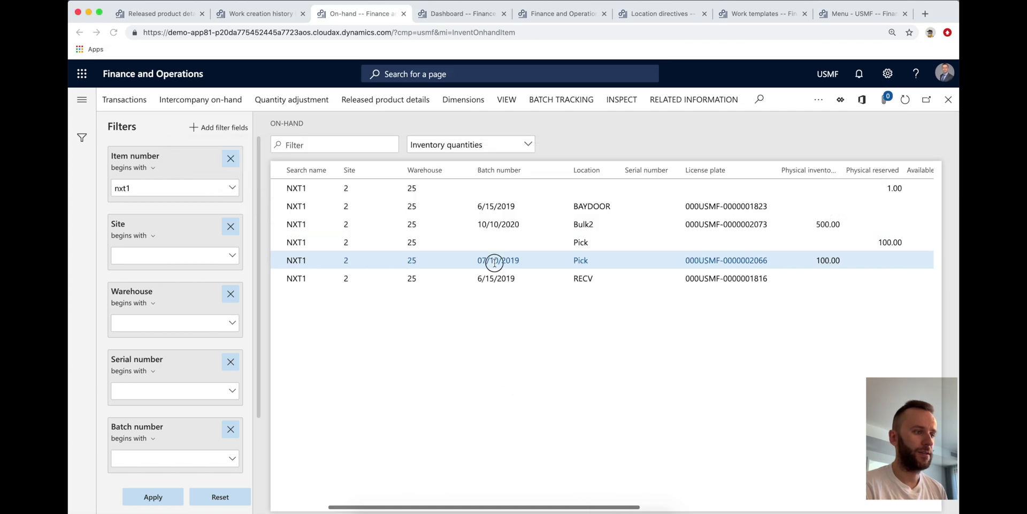
- View batch 07/10/2019's shelf life dates, expiring 7/30/2019, without changing them
{"action": "left_click", "coordinate": [509, 260]}
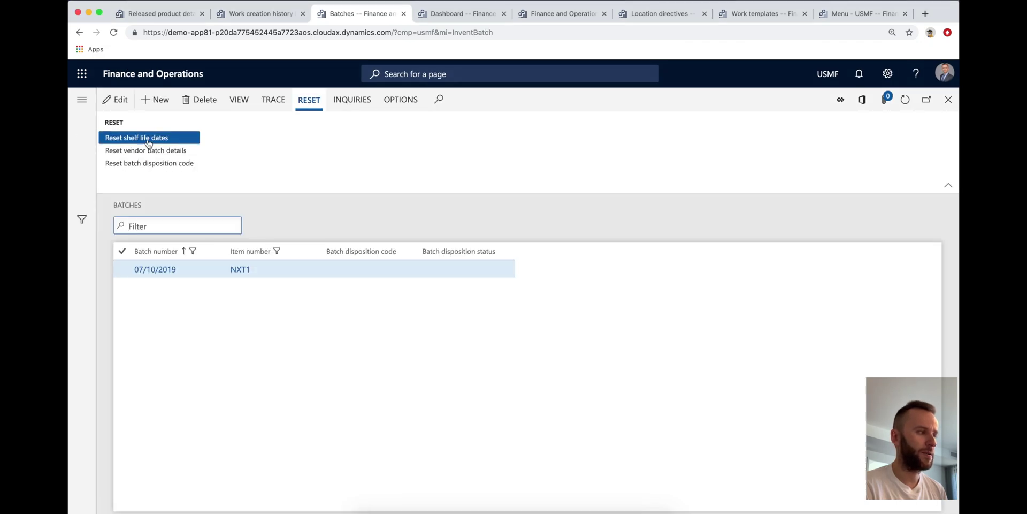
{"action": "left_click", "coordinate": [151, 138]}
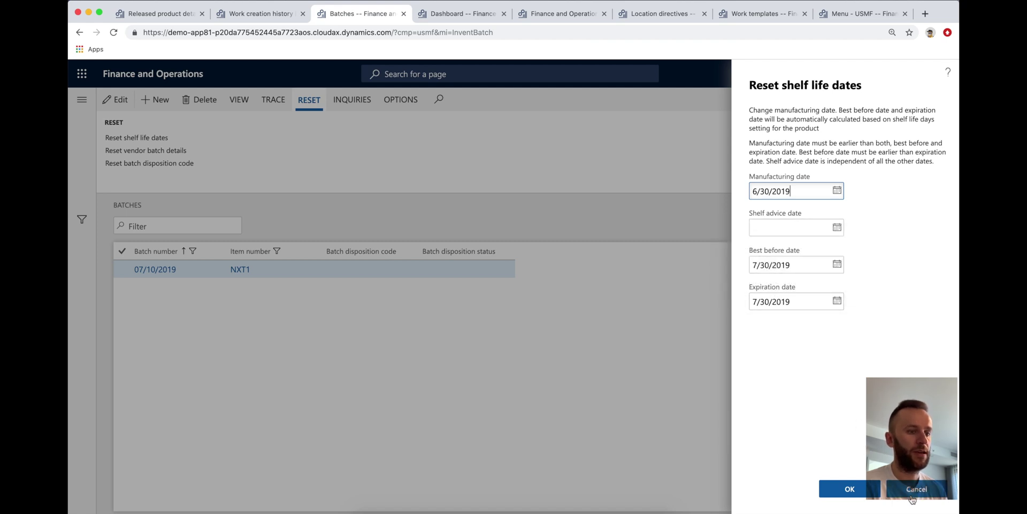
{"action": "left_click", "coordinate": [850, 488]}
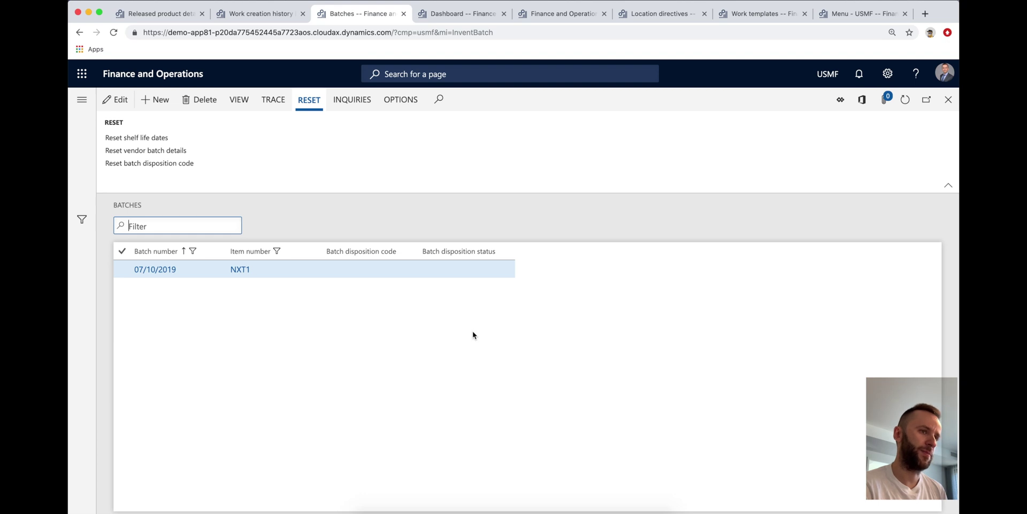
{"action": "left_click", "coordinate": [949, 100]}
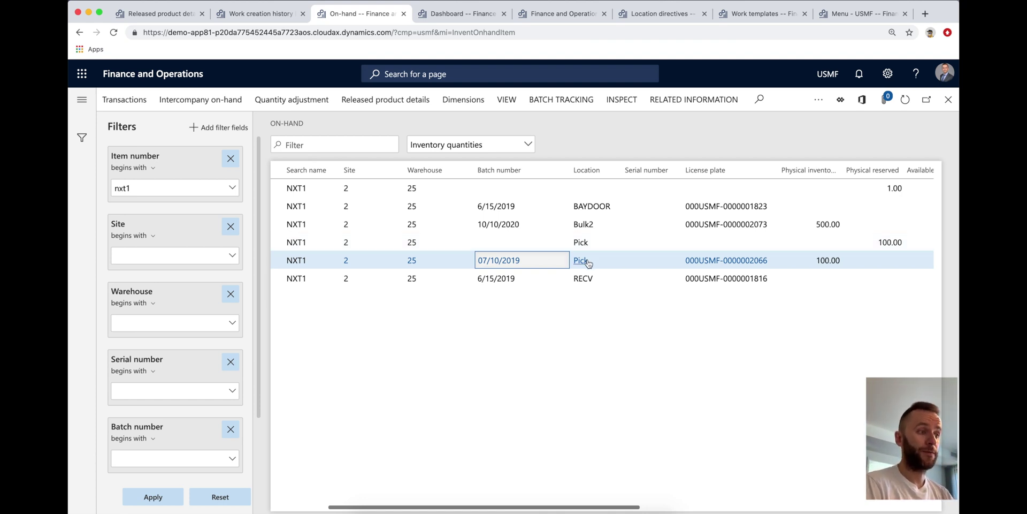
- After checking NXT1's shelf life, open Yellow Square's customer record from the sales order header
{"action": "mouse_move", "coordinate": [585, 263]}
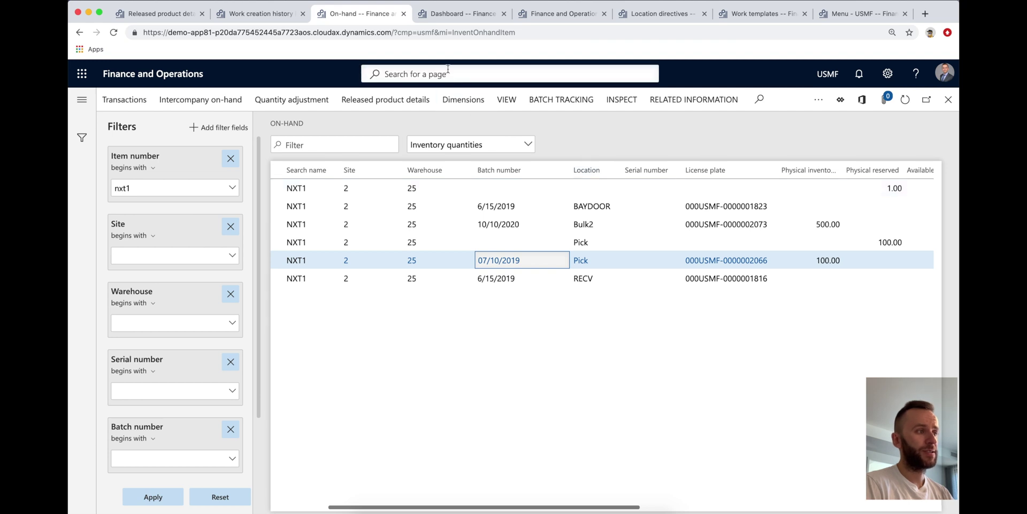
{"action": "left_click", "coordinate": [171, 18]}
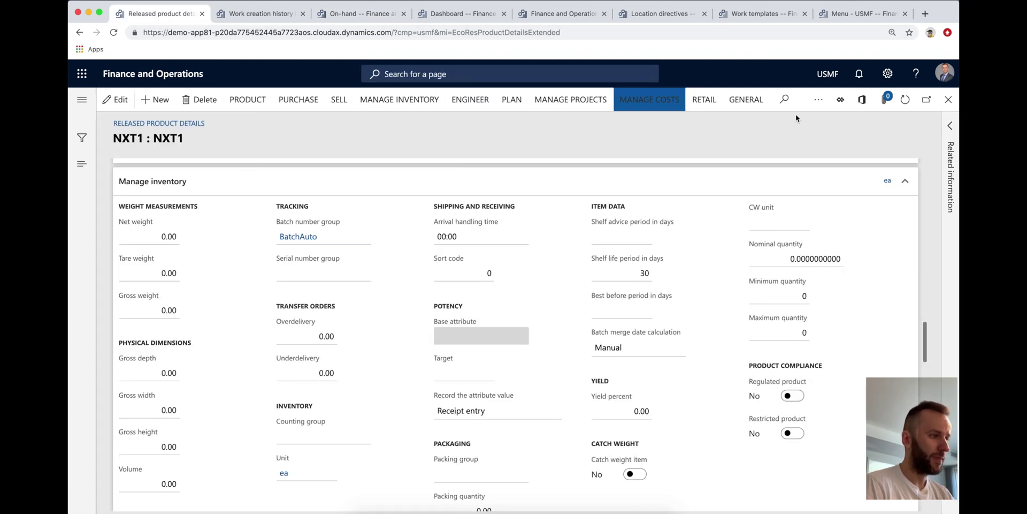
{"action": "left_click", "coordinate": [948, 99]}
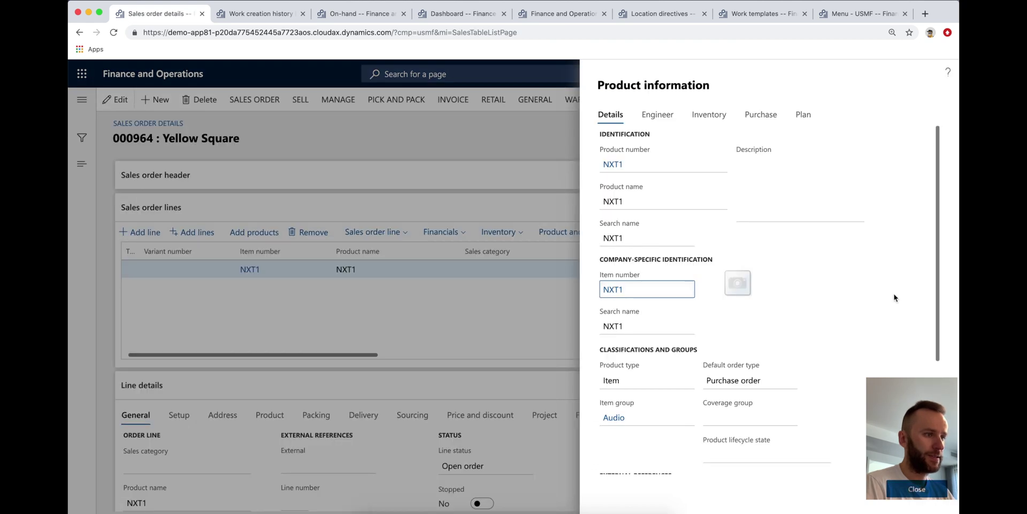
{"action": "left_click", "coordinate": [919, 495]}
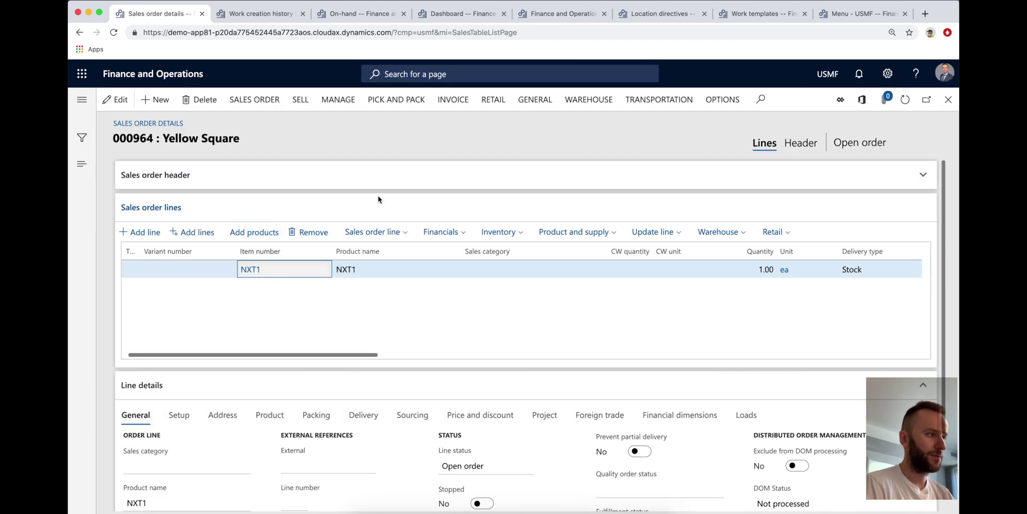
{"action": "left_click", "coordinate": [800, 143]}
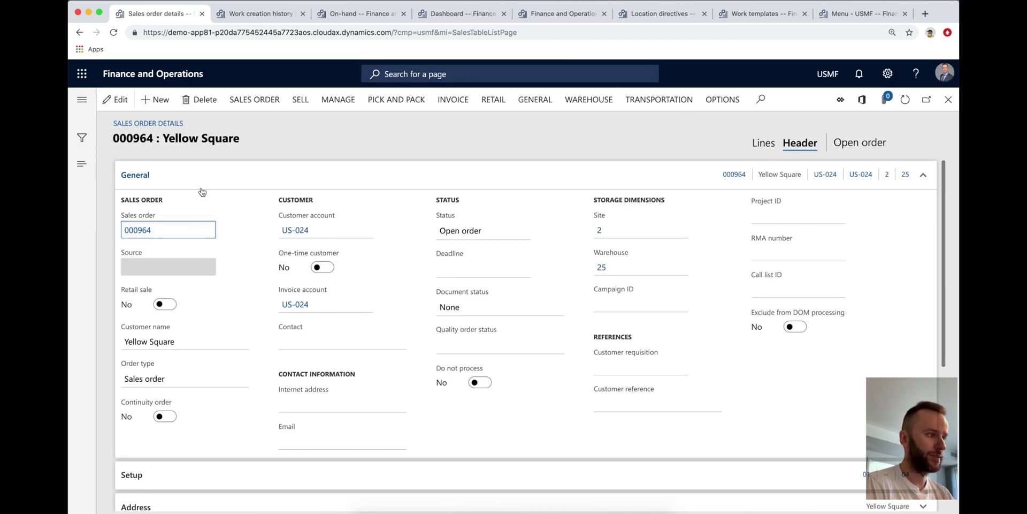
{"action": "left_click", "coordinate": [294, 230]}
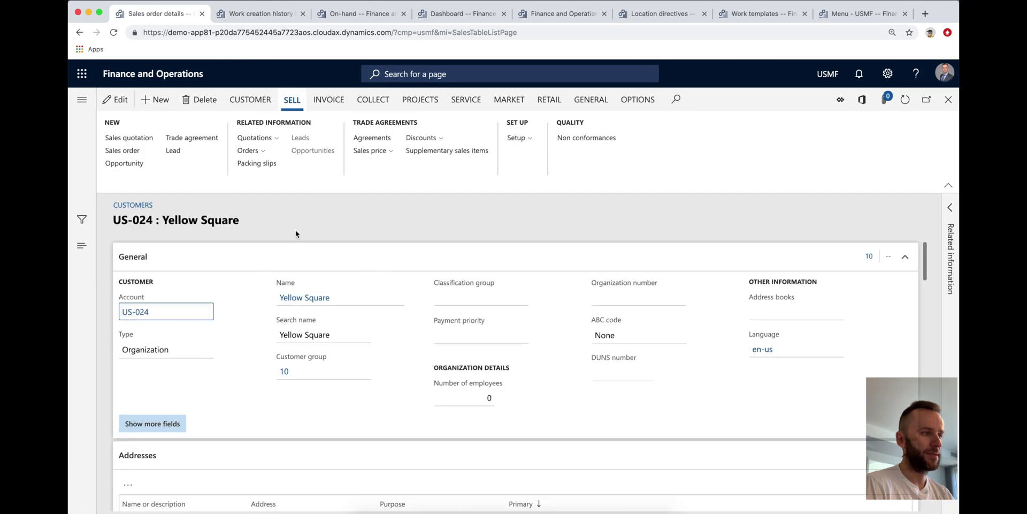
- Check Yellow Square's sellable days for NXT1, which are set to 99
{"action": "left_click", "coordinate": [530, 140]}
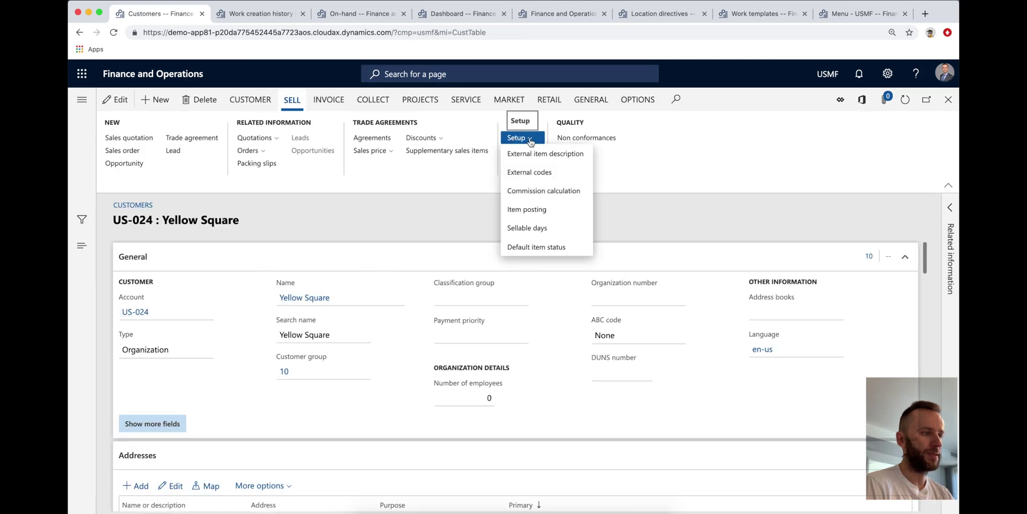
{"action": "left_click", "coordinate": [543, 234]}
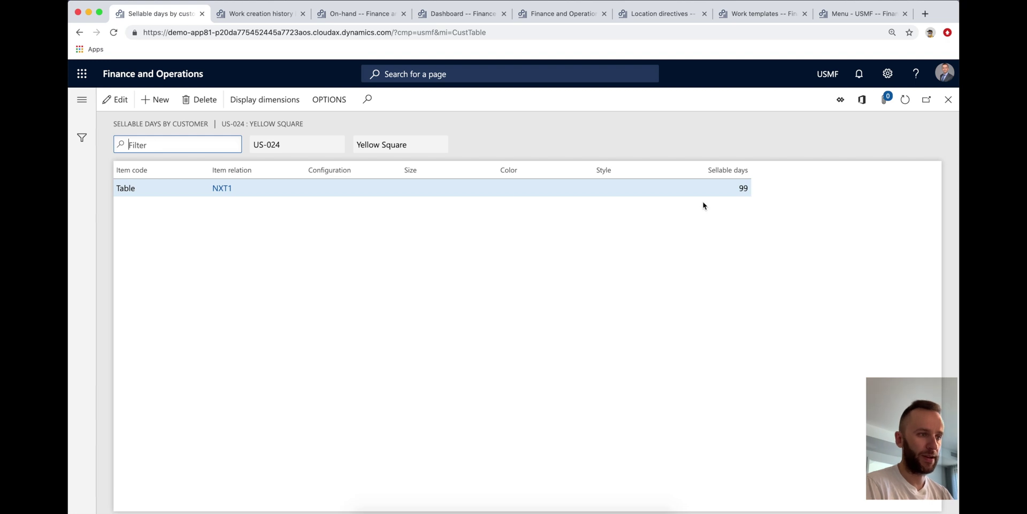
{"action": "left_click", "coordinate": [358, 13]}
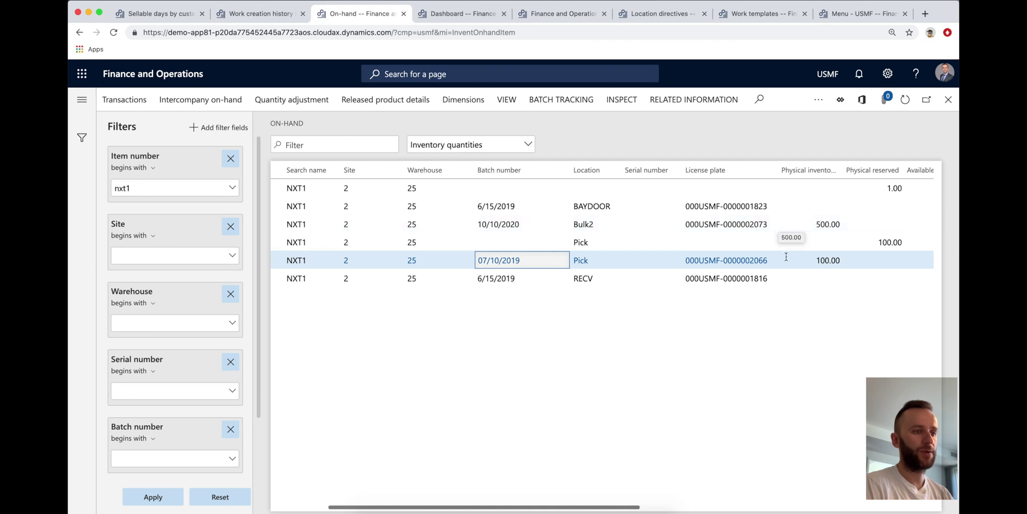
- Refresh NXT1's on-hand quantities and review the Bulk2 batch 10/10/2020 and reserved Pick stock
{"action": "mouse_move", "coordinate": [777, 256]}
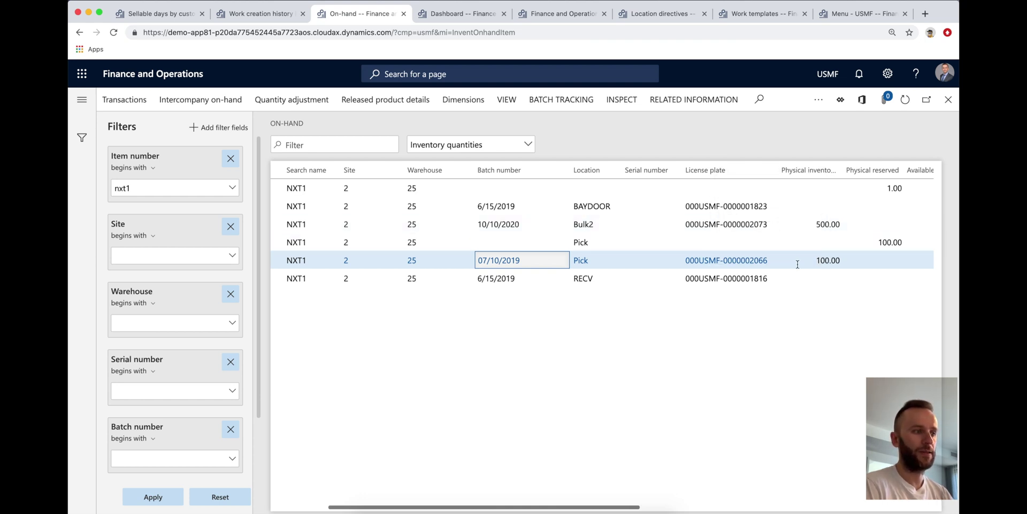
{"action": "left_click", "coordinate": [713, 222]}
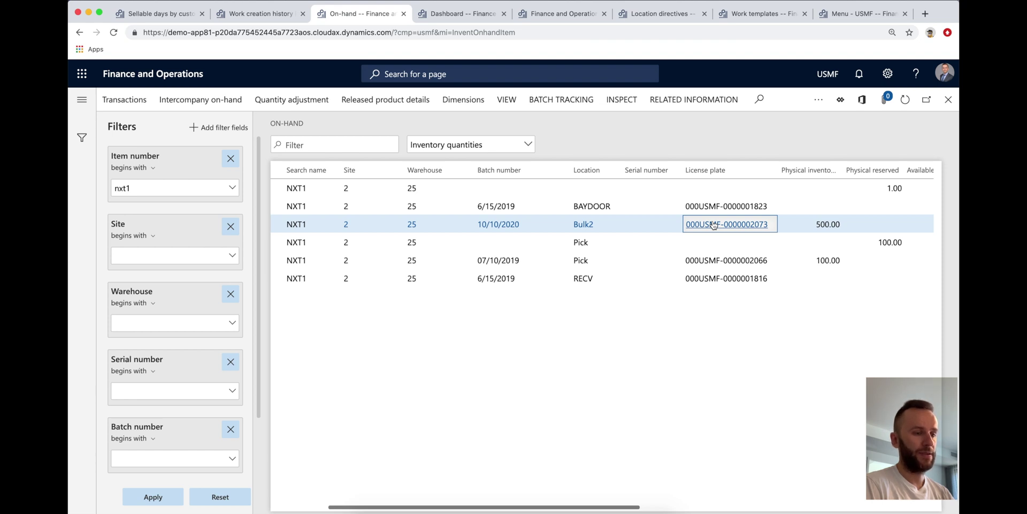
{"action": "left_click", "coordinate": [911, 101]}
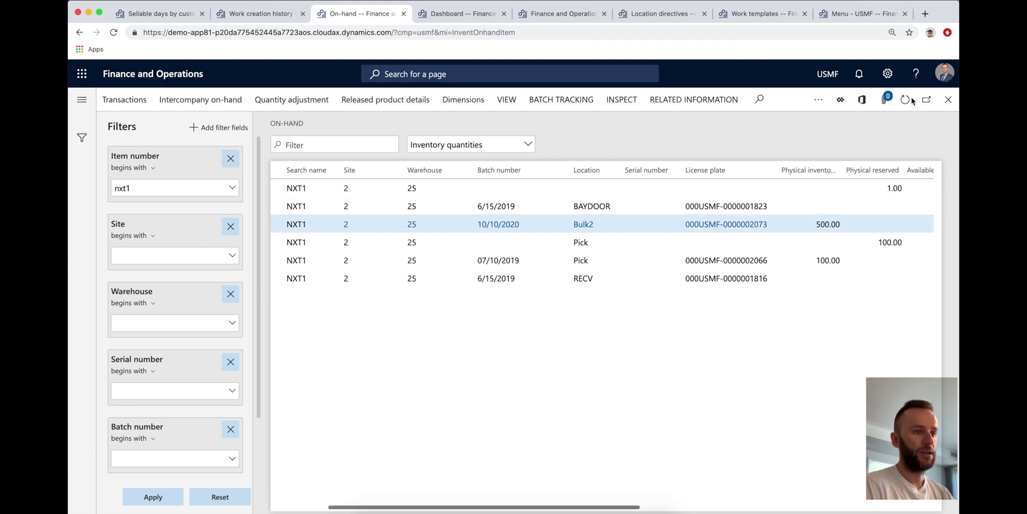
{"action": "left_click", "coordinate": [759, 242]}
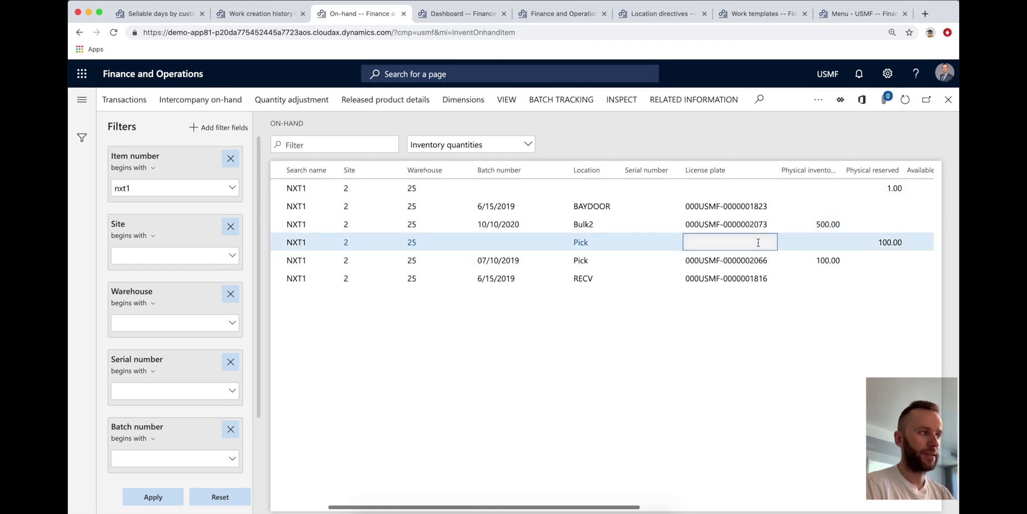
{"action": "key", "text": "super+1"}
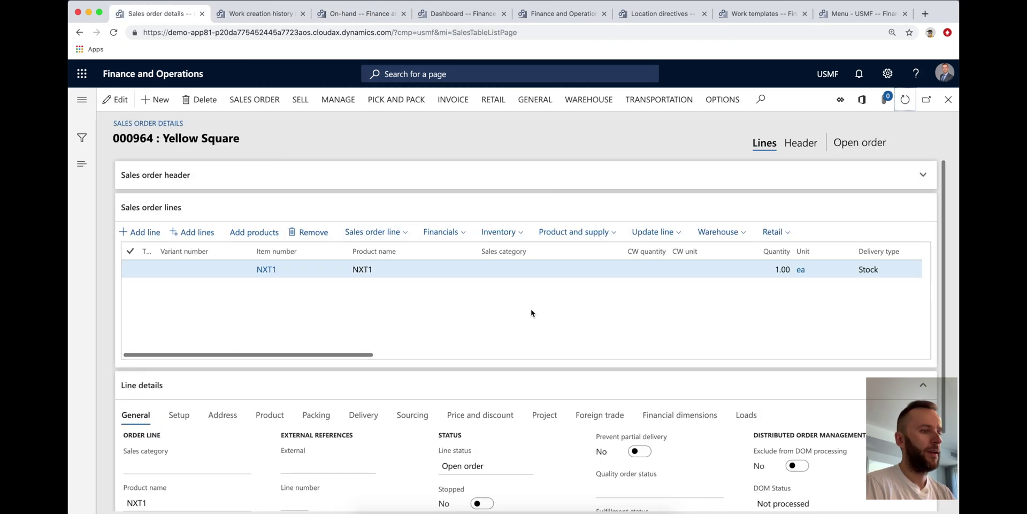
- Scroll the sales order line grid to review the NXT1 line's Site and Warehouse
{"action": "left_click", "coordinate": [355, 354]}
{"action": "left_click_drag", "start_coordinate": [356, 357], "coordinate": [487, 361]}
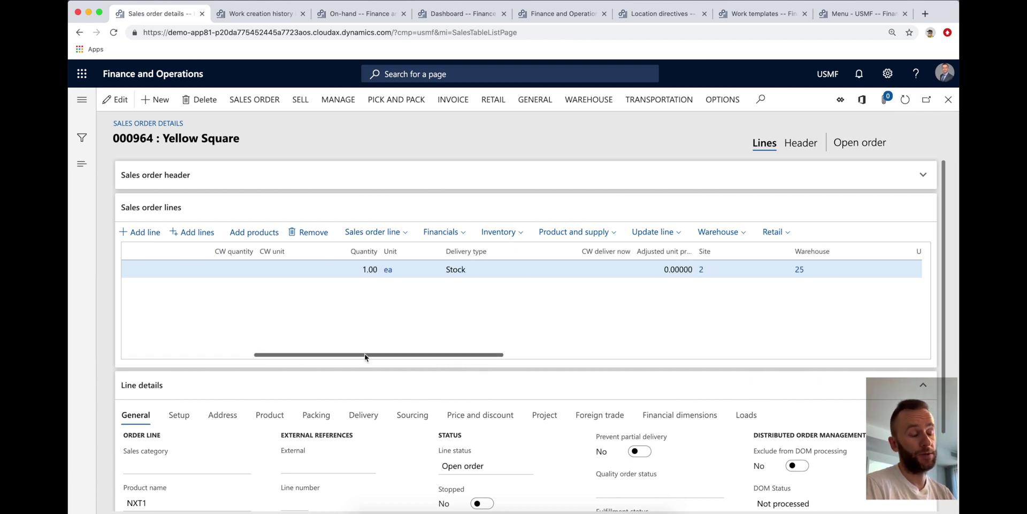
{"action": "left_click_drag", "start_coordinate": [365, 357], "coordinate": [278, 365]}
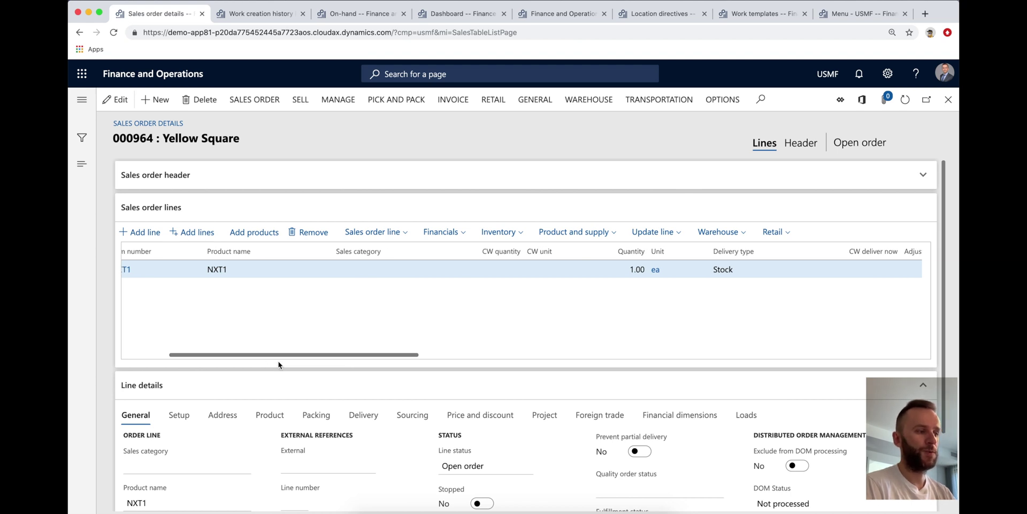
{"action": "key", "text": "super+6"}
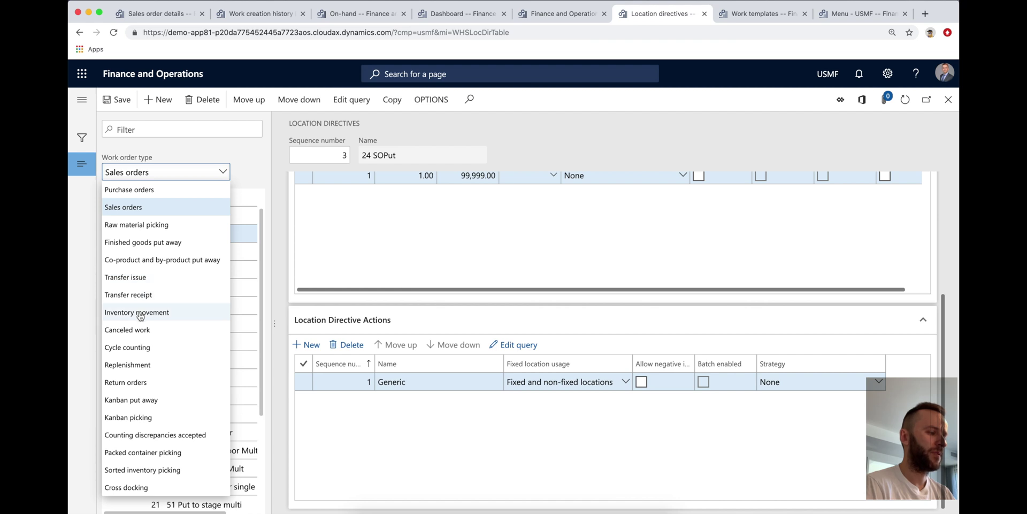
- Review Replenishment location directive 25 Pick and its batch-enabled Pick Bulk action
{"action": "left_click", "coordinate": [144, 363]}
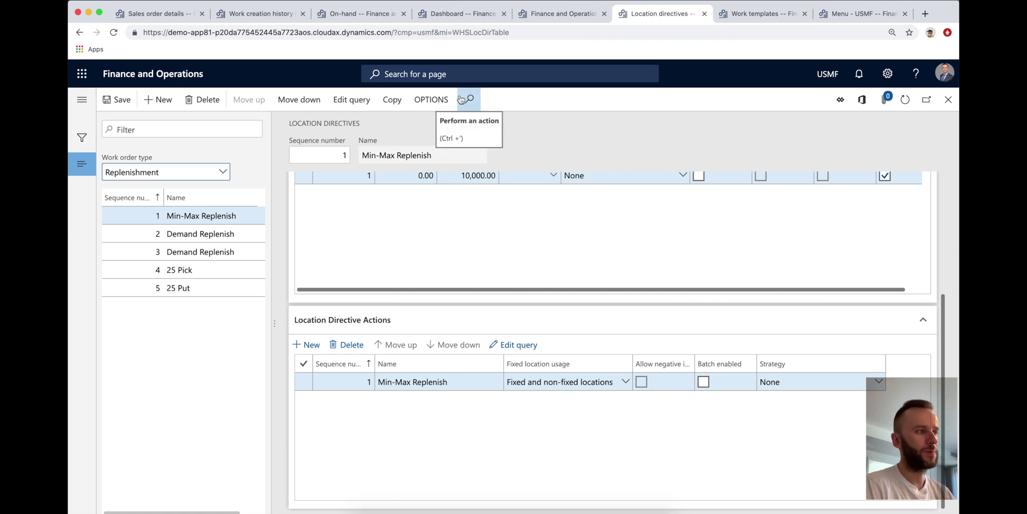
{"action": "left_click", "coordinate": [202, 270]}
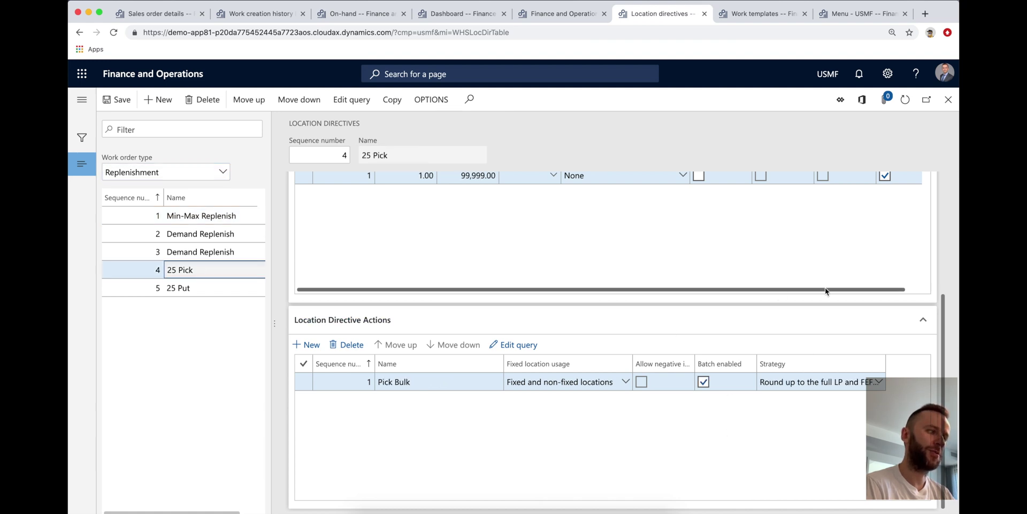
{"action": "scroll", "coordinate": [847, 341], "scroll_direction": "up", "scroll_amount": 2}
{"action": "scroll", "coordinate": [847, 341], "scroll_direction": "down", "scroll_amount": 2}
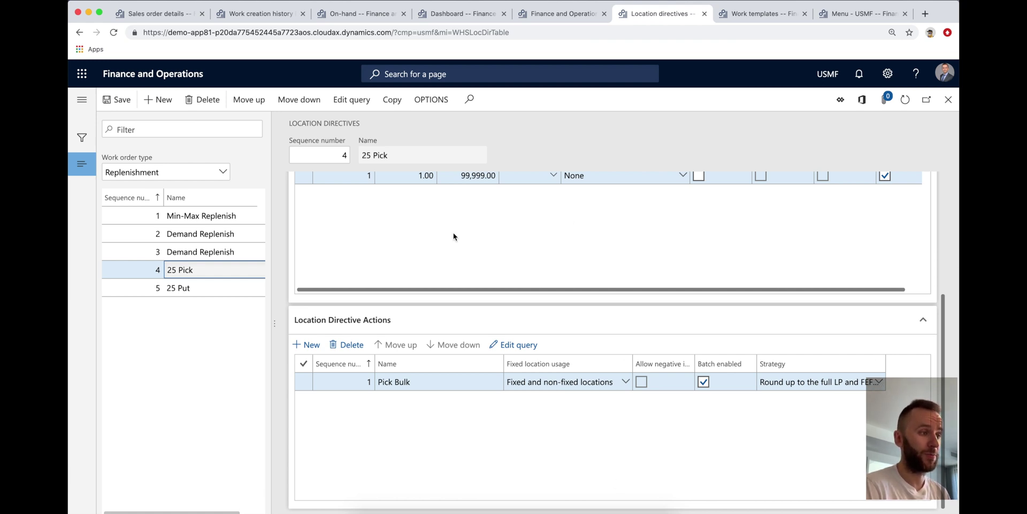
{"action": "left_click", "coordinate": [348, 19]}
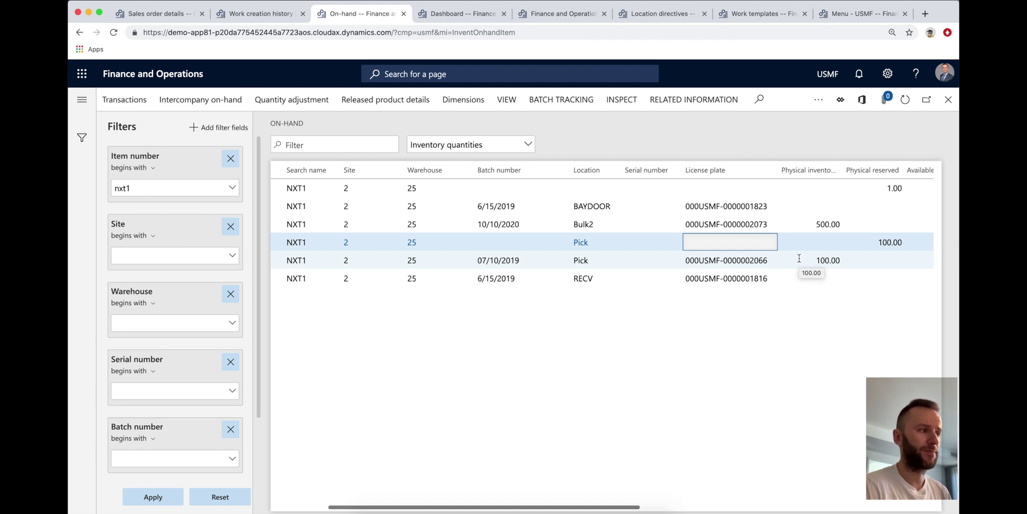
- Release sales order 000964 to warehouse, posting wave USMF-000000227, and list its work USMF-000211
{"action": "key", "text": "super+1"}
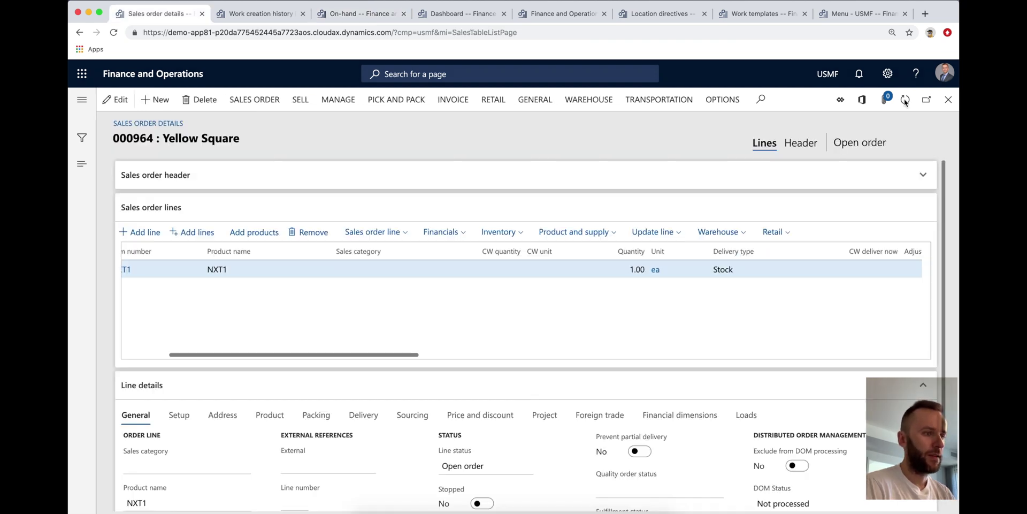
{"action": "left_click", "coordinate": [593, 107]}
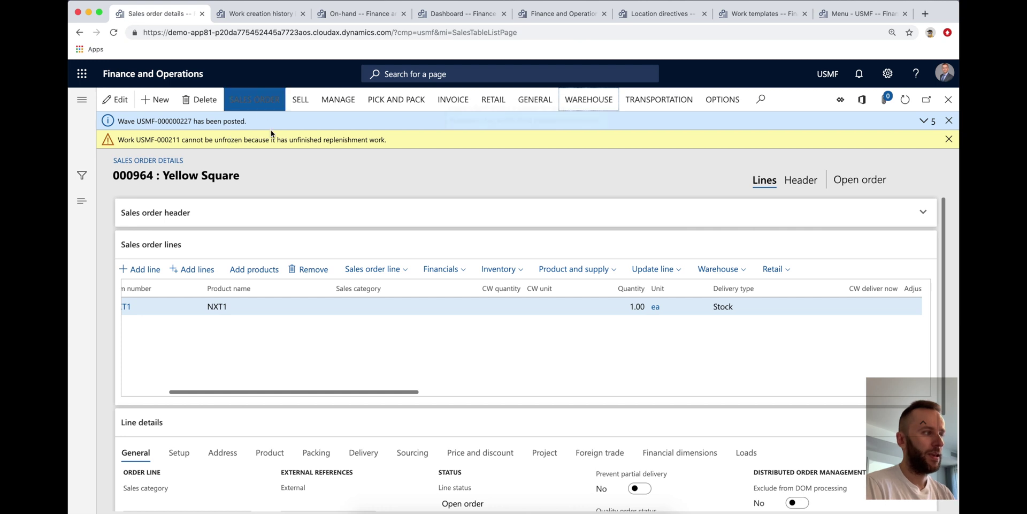
{"action": "left_click", "coordinate": [948, 139]}
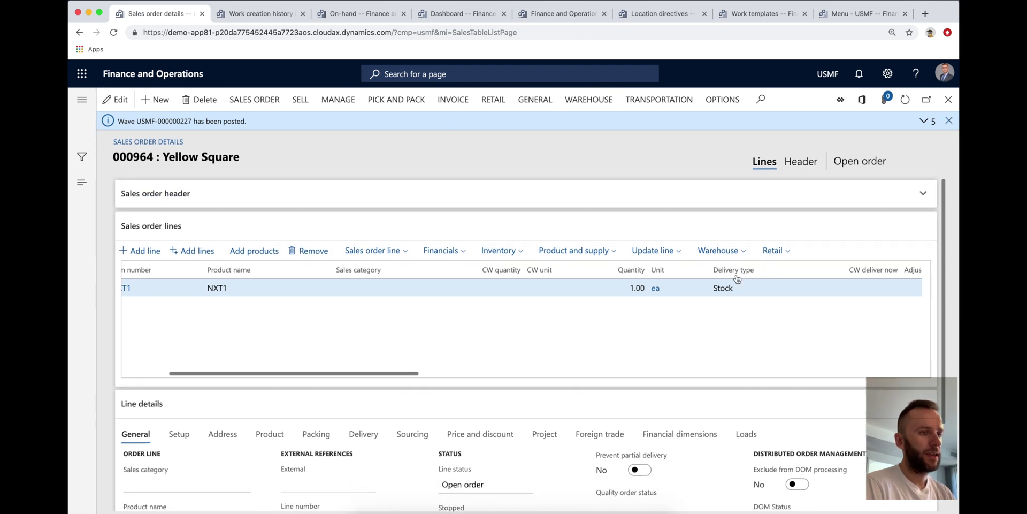
{"action": "left_click", "coordinate": [726, 252]}
{"action": "left_click", "coordinate": [713, 306]}
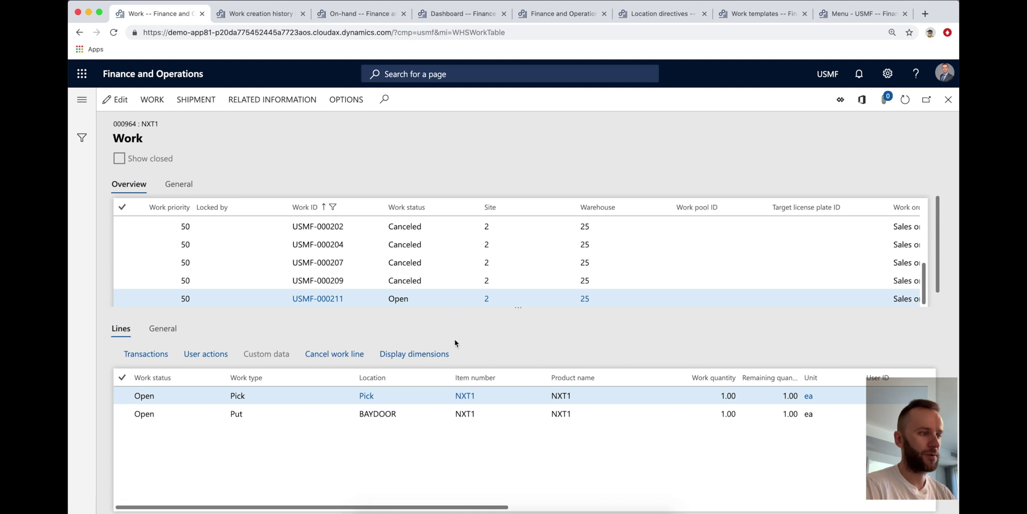
- Open replenishment work USMF-000210 and review its Bulk2 line for 500 NXT1
{"action": "mouse_move", "coordinate": [383, 399]}
{"action": "left_click", "coordinate": [272, 99]}
{"action": "left_click", "coordinate": [191, 164]}
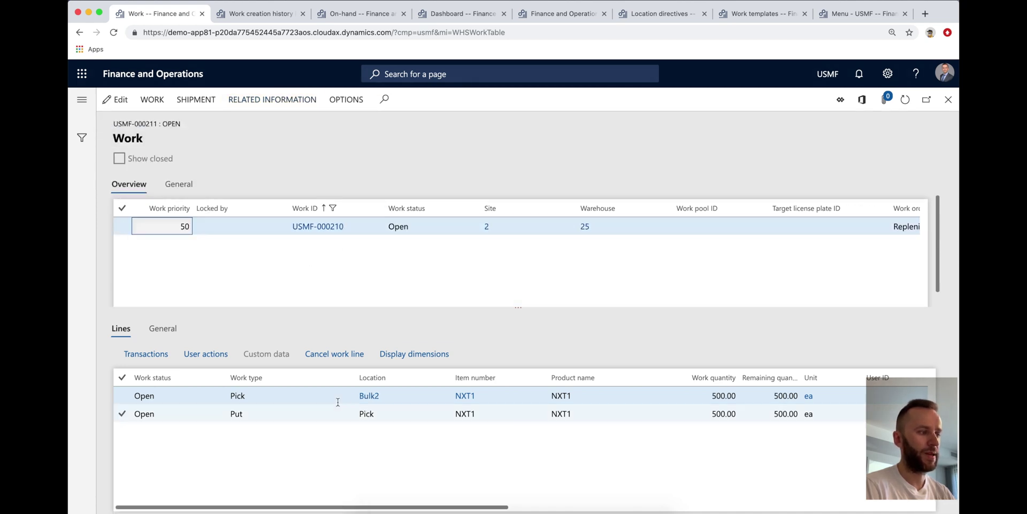
{"action": "left_click", "coordinate": [349, 399]}
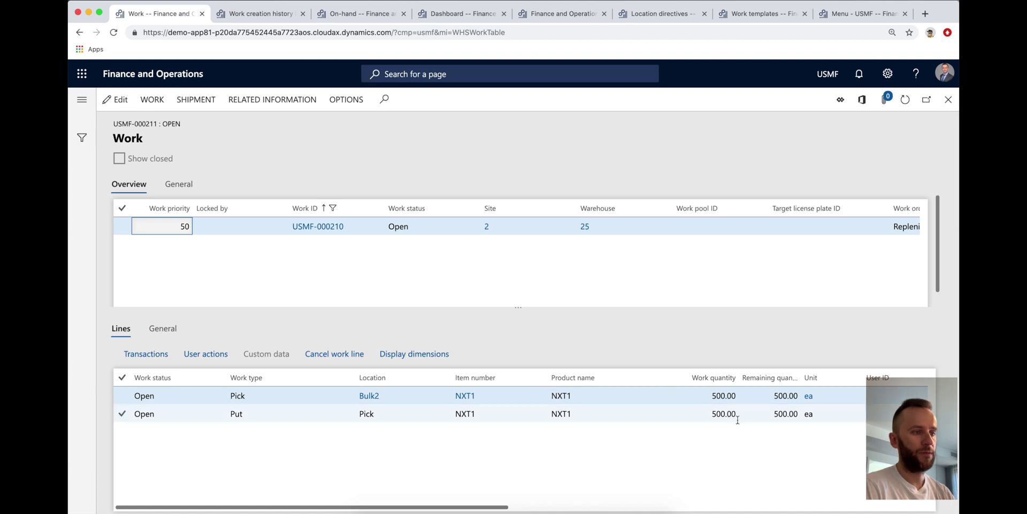
- Recheck location directives and the work creation history, then begin completing USMF-000210
{"action": "left_click", "coordinate": [666, 14]}
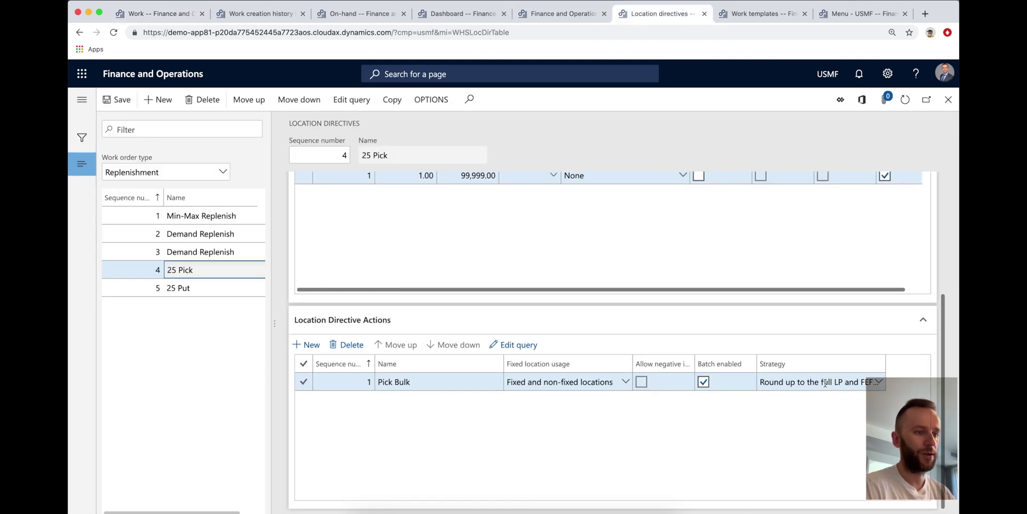
{"action": "left_click", "coordinate": [257, 15]}
{"action": "left_click", "coordinate": [173, 16]}
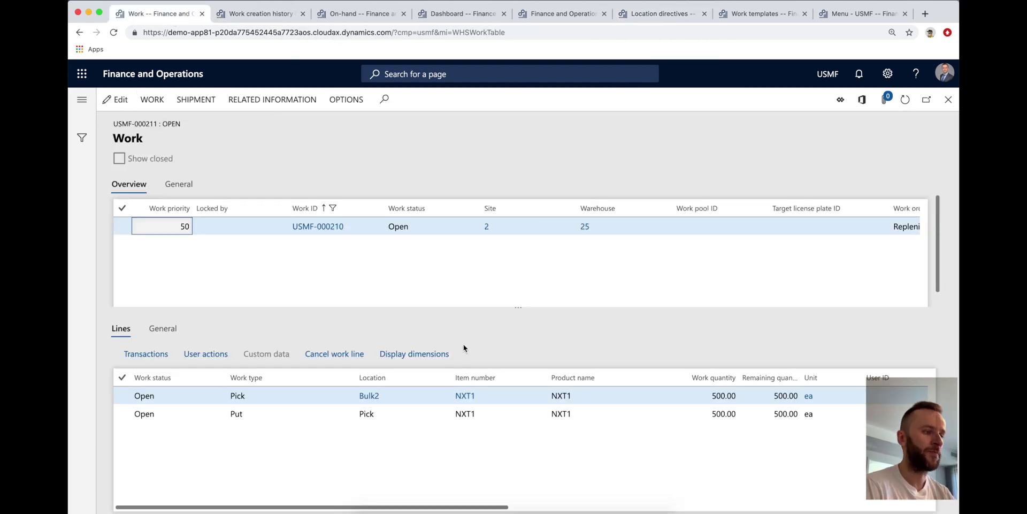
{"action": "mouse_move", "coordinate": [379, 396]}
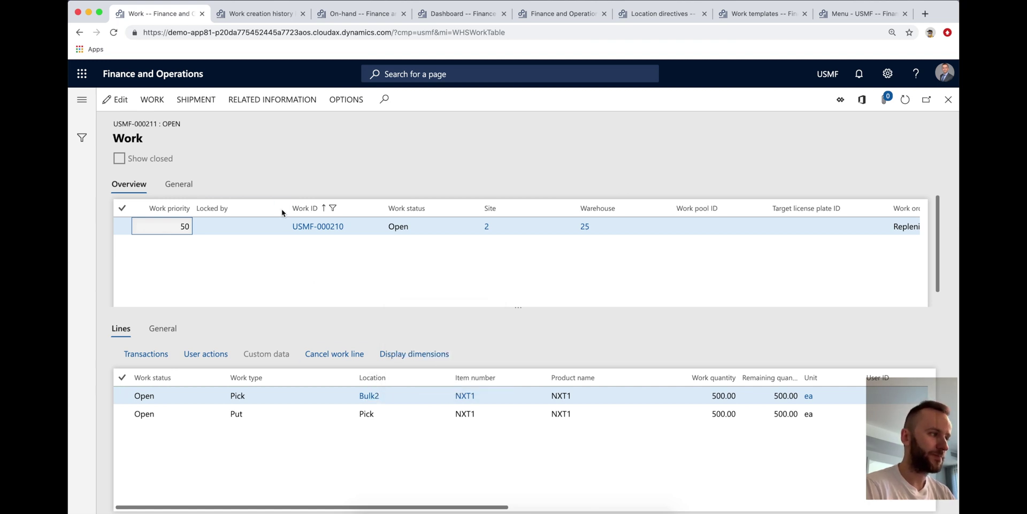
{"action": "left_click", "coordinate": [152, 99]}
- Choose the worker, validate and complete replenishment work USMF-000210, then close it
{"action": "left_click", "coordinate": [148, 139]}
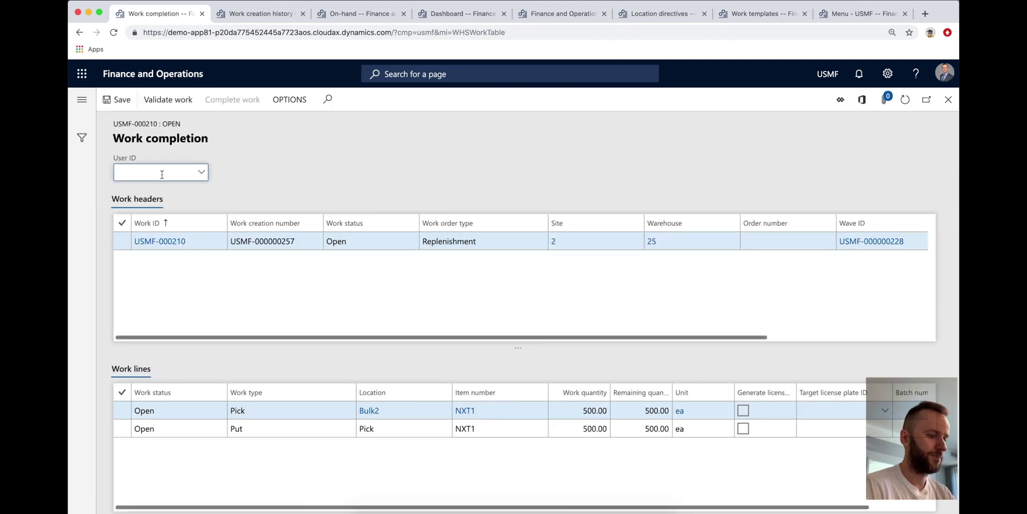
{"action": "left_click", "coordinate": [168, 99]}
{"action": "left_click", "coordinate": [227, 99]}
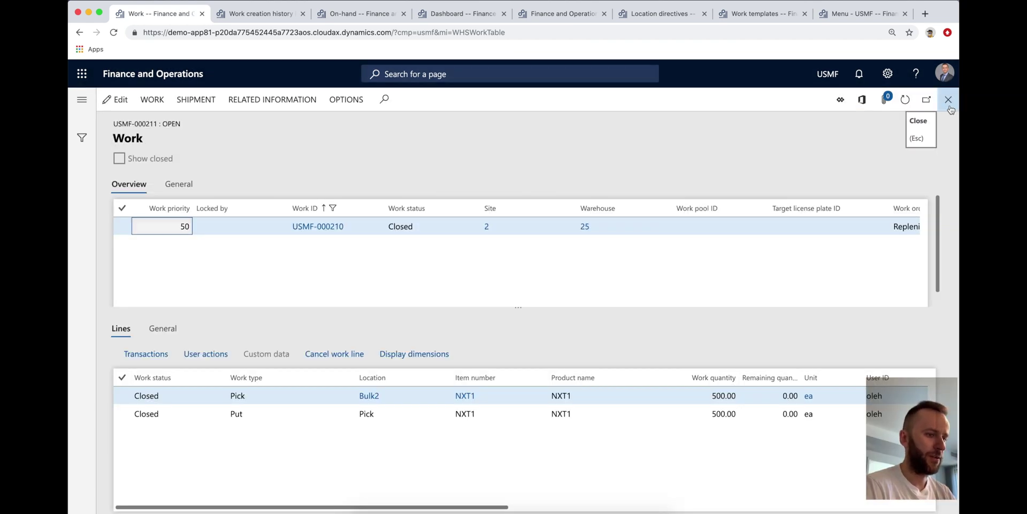
{"action": "left_click", "coordinate": [950, 106]}
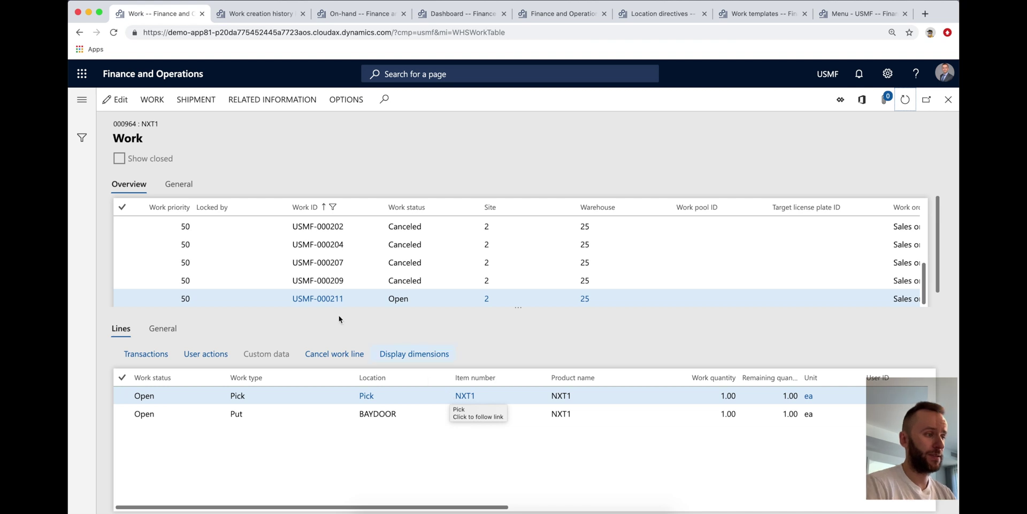
- Copy work ID USMF-000211 and refresh on-hand, showing 500.00 of batch 10/10/2020 at Pick
{"action": "left_click", "coordinate": [347, 300]}
{"action": "left_click", "coordinate": [295, 295]}
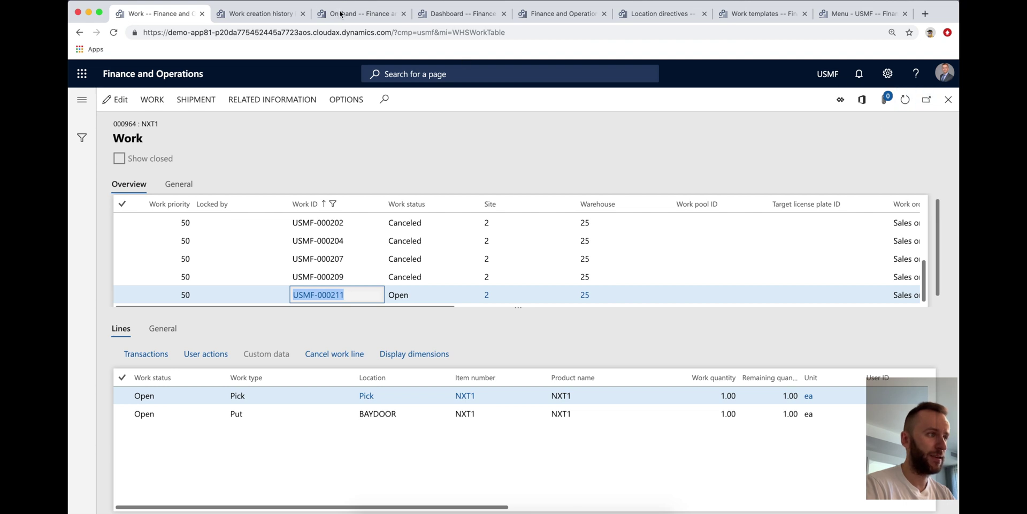
{"action": "left_click", "coordinate": [357, 11]}
{"action": "left_click", "coordinate": [904, 99]}
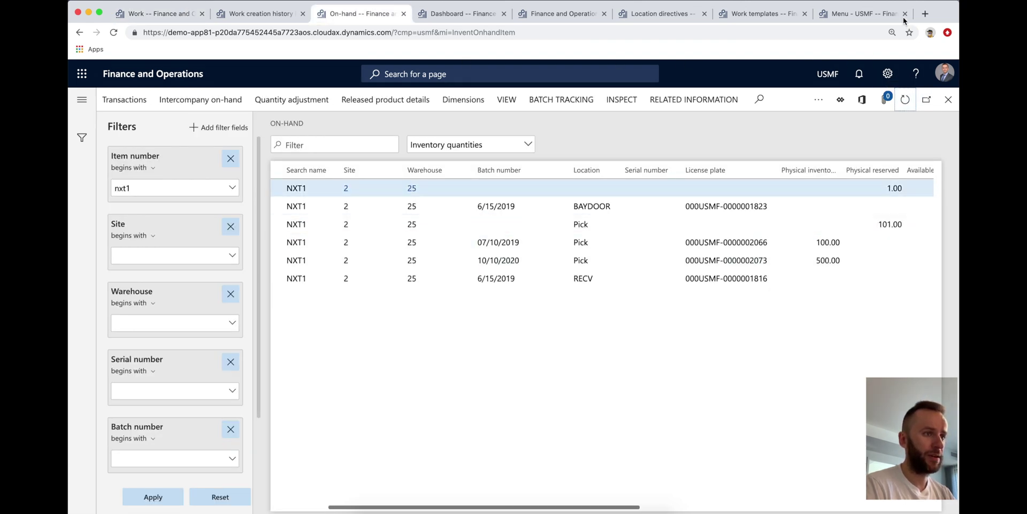
{"action": "left_click", "coordinate": [877, 15]}
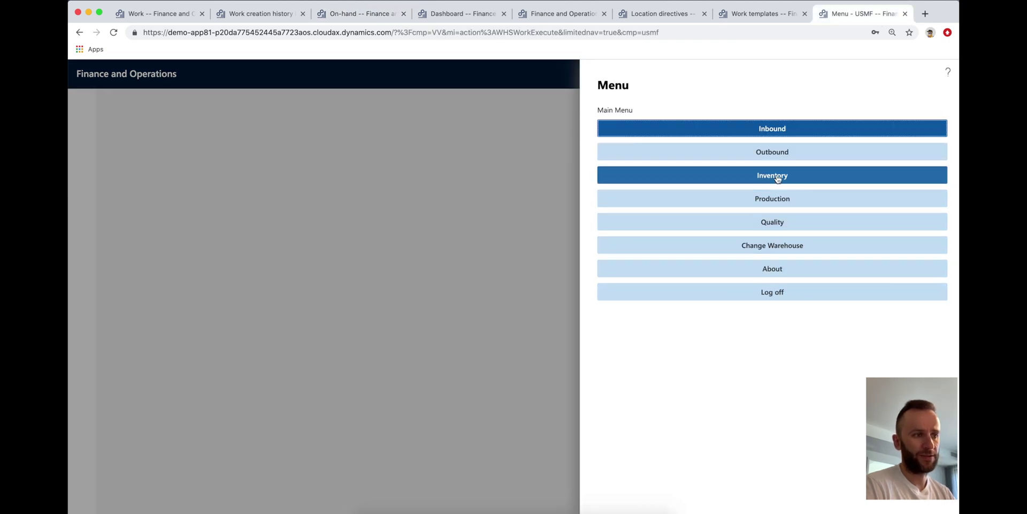
- Start mobile Sales Picking for work USMF-000211 and accept the open picks summary
{"action": "left_click", "coordinate": [779, 153]}
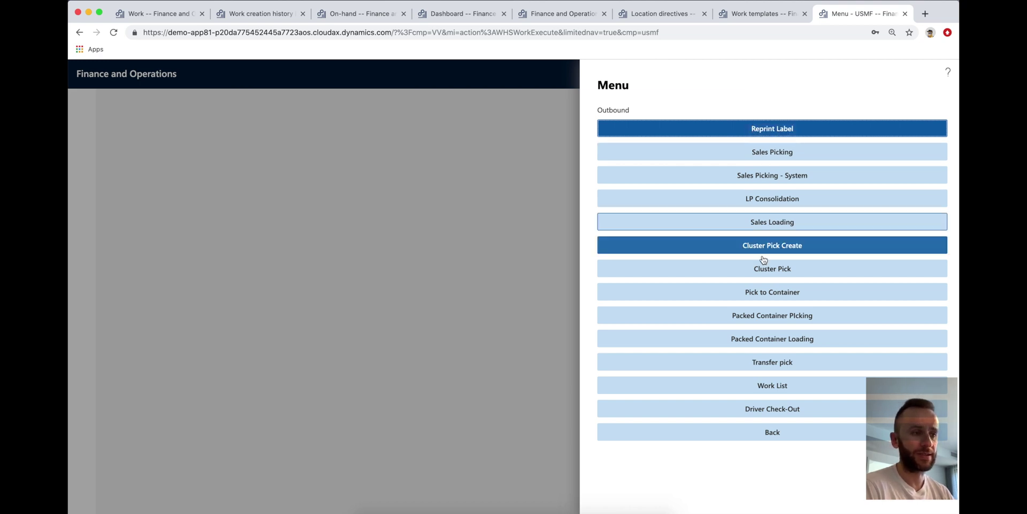
{"action": "left_click", "coordinate": [780, 154]}
{"action": "type", "text": "USMF-000011"}
{"action": "left_click", "coordinate": [718, 165]}
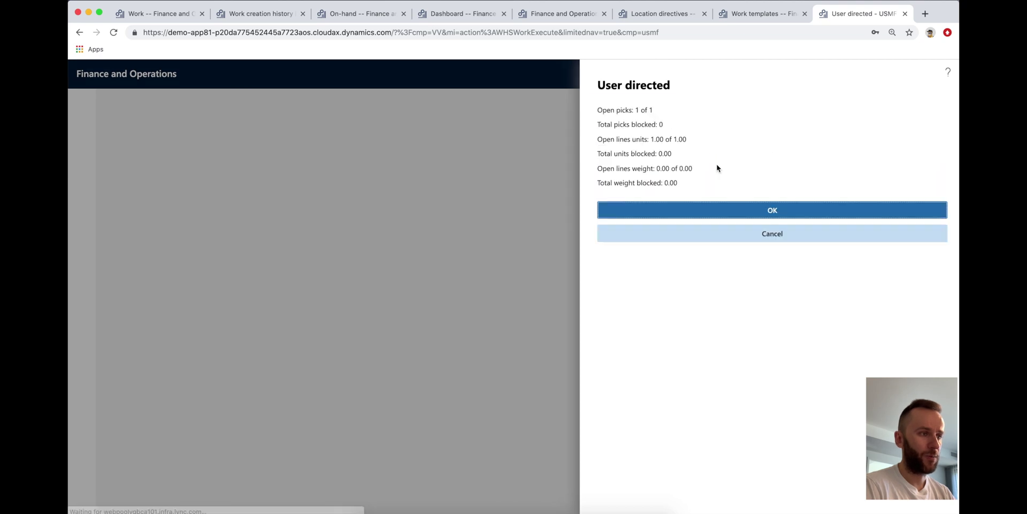
{"action": "left_click", "coordinate": [746, 208]}
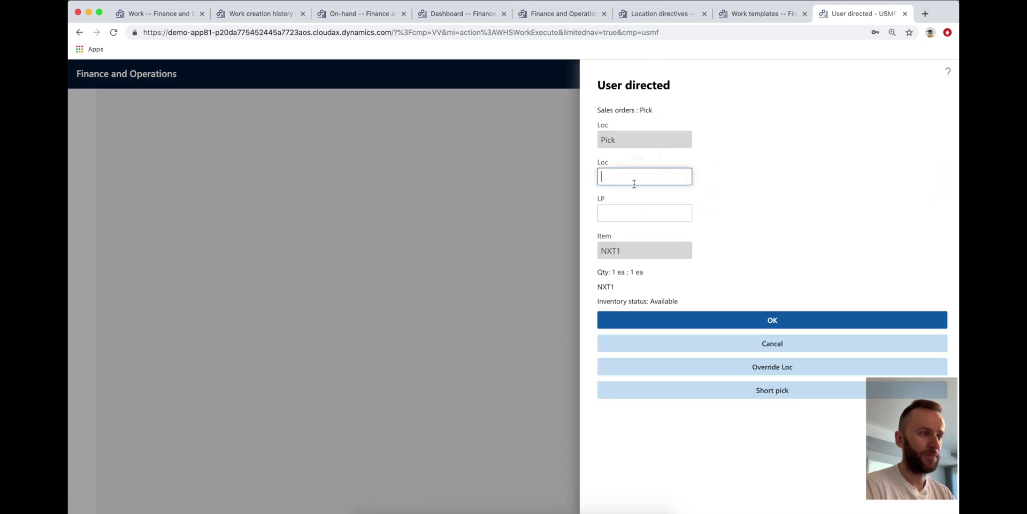
- Enter location 'pick' and copy the 500.00 batch's license plate from on-hand inventory
{"action": "type", "text": "pick"}
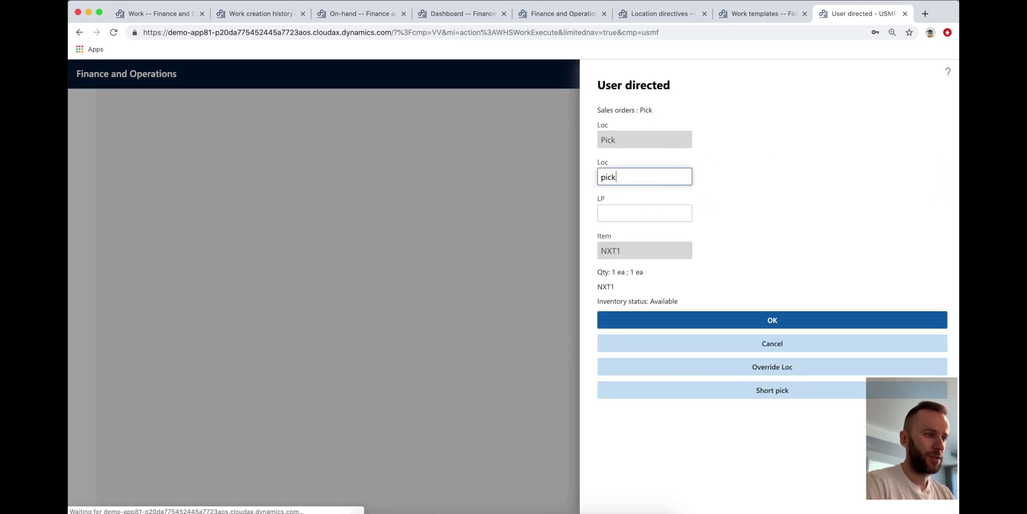
{"action": "left_click", "coordinate": [345, 14]}
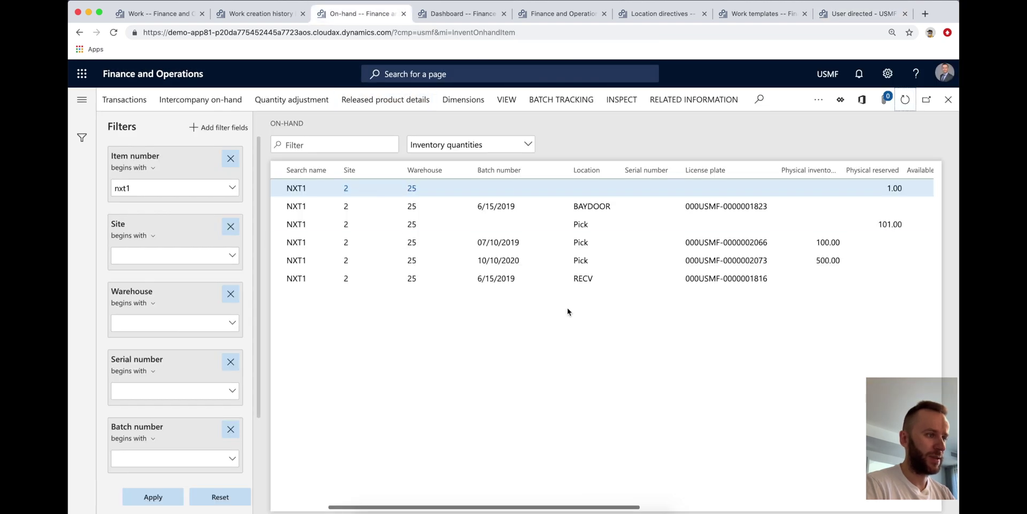
{"action": "left_click", "coordinate": [696, 261]}
{"action": "key", "text": "super+c"}
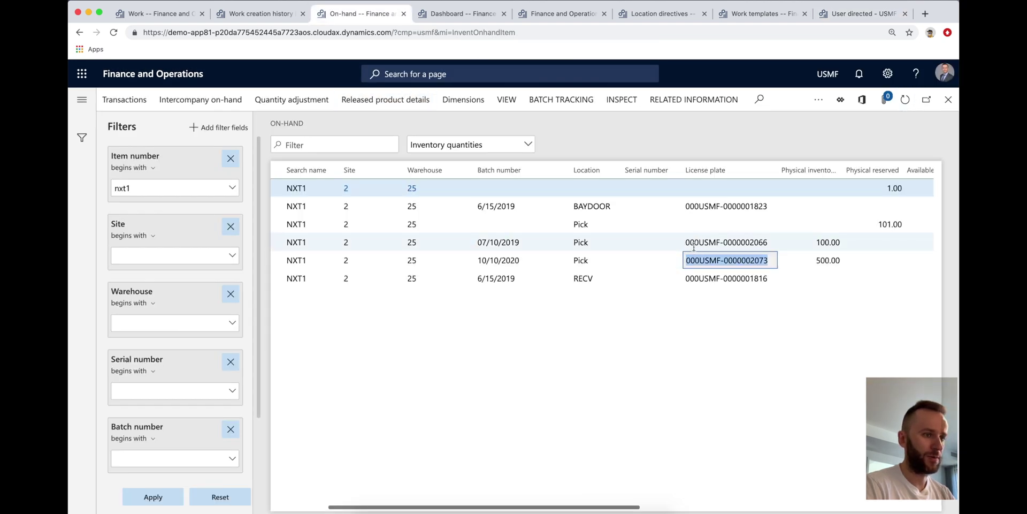
{"action": "left_click", "coordinate": [443, 12]}
{"action": "left_click", "coordinate": [582, 15]}
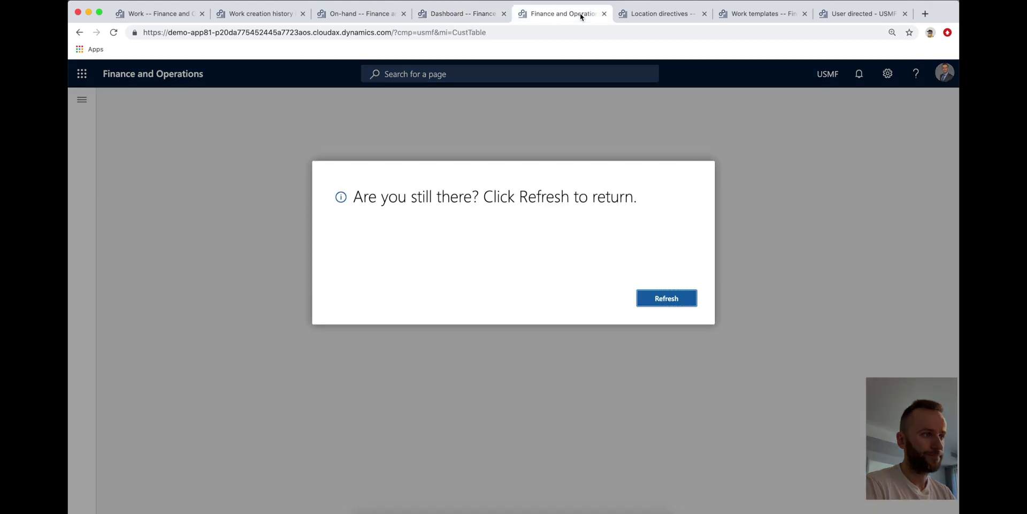
{"action": "left_click", "coordinate": [861, 14]}
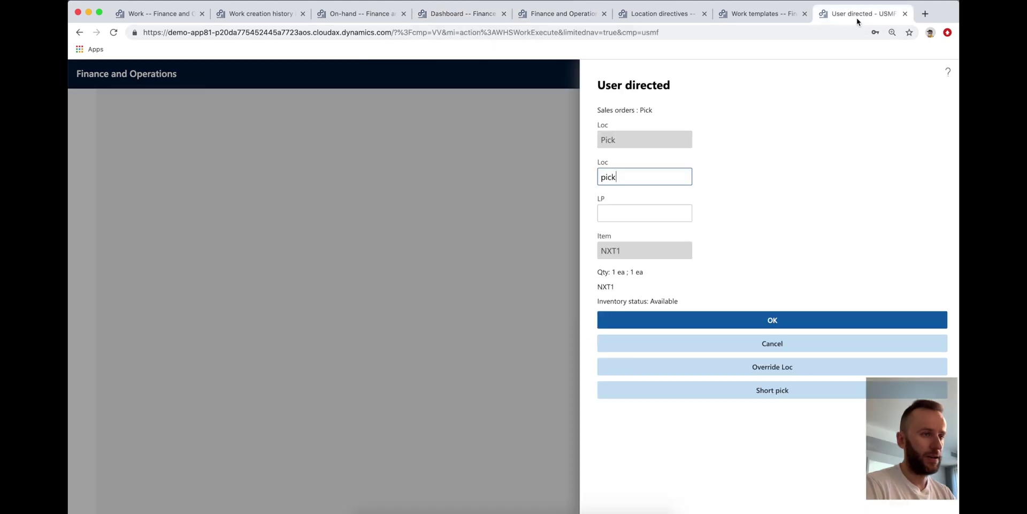
- Submit the pasted license plate, hitting the sellable days batch error, and return to Work
{"action": "left_click", "coordinate": [648, 216]}
{"action": "key", "text": "super+v"}
{"action": "left_click", "coordinate": [709, 321]}
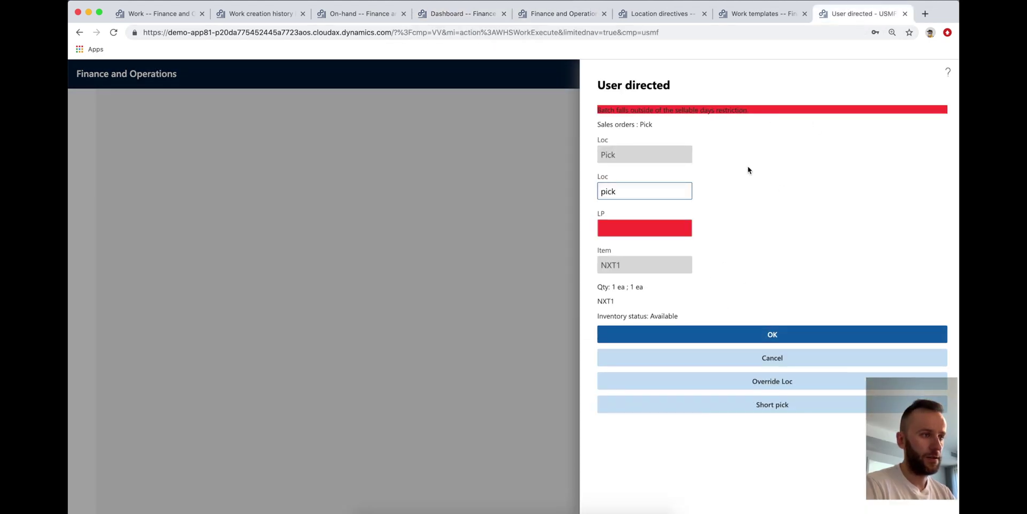
{"action": "left_click_drag", "start_coordinate": [755, 111], "coordinate": [598, 114]}
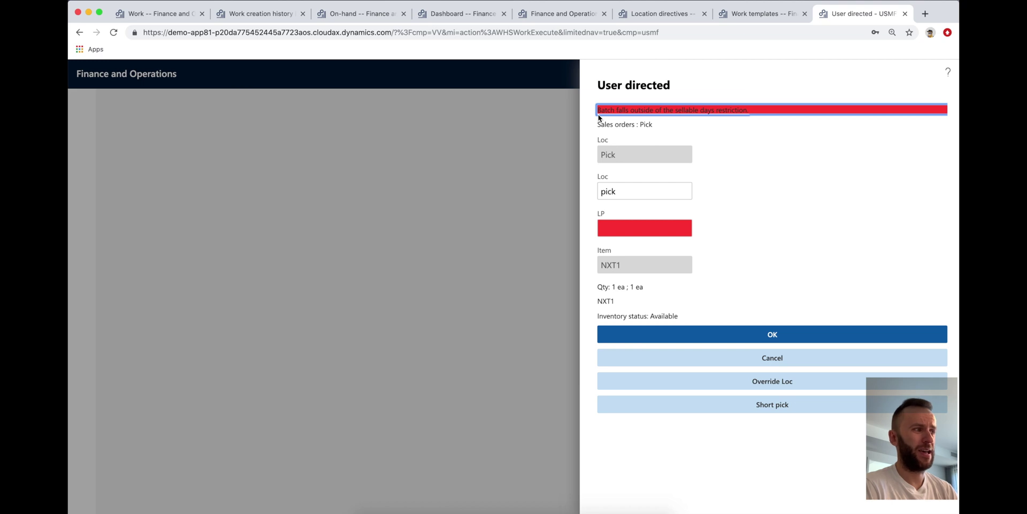
{"action": "left_click", "coordinate": [184, 16]}
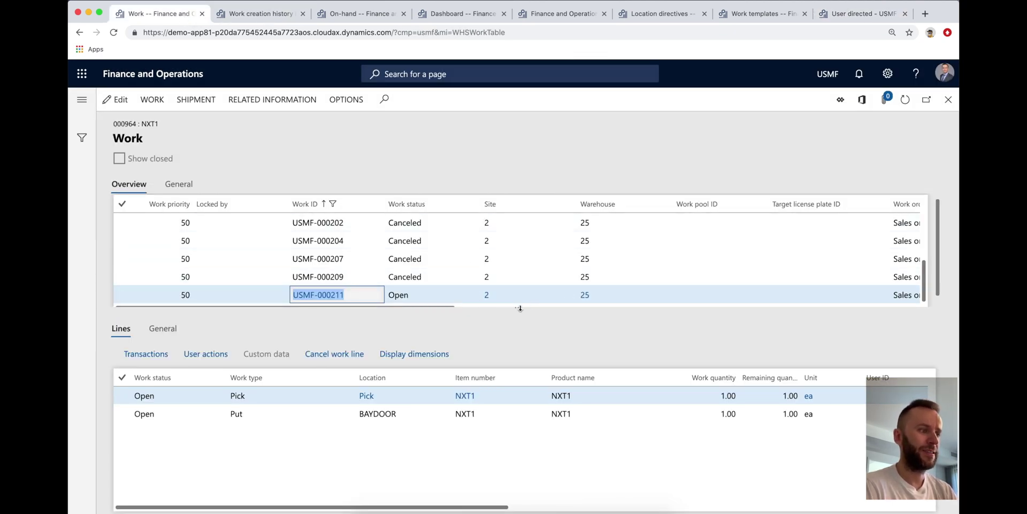
- Enlarge the Work grid so USMF-000211 shows above its Pick and Put lines
{"action": "left_click_drag", "start_coordinate": [518, 307], "coordinate": [519, 323]}
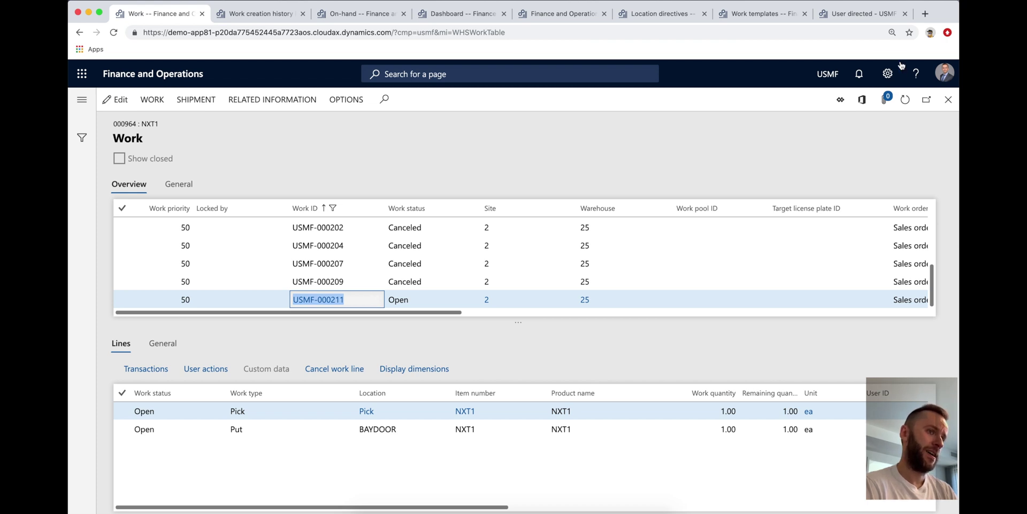
{"action": "left_click", "coordinate": [887, 74]}
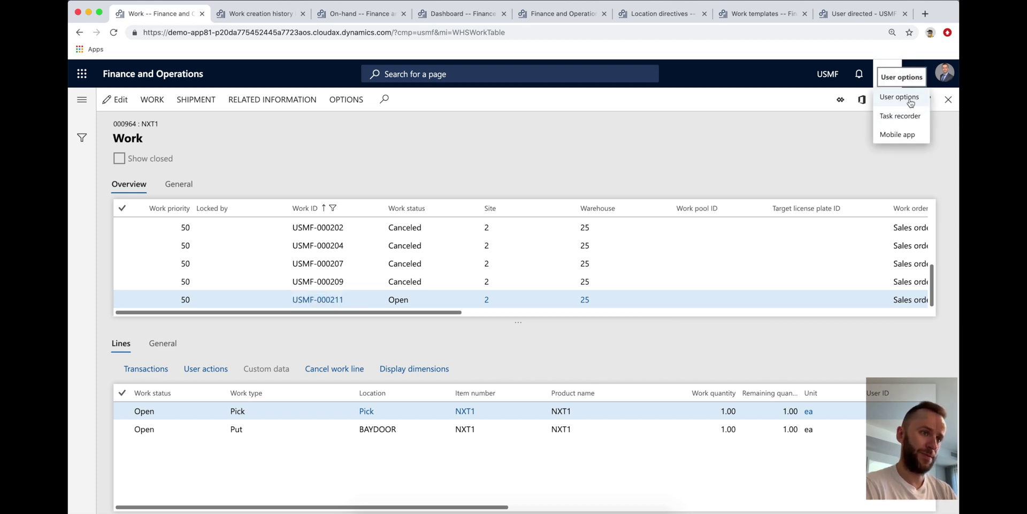
{"action": "left_click", "coordinate": [920, 69]}
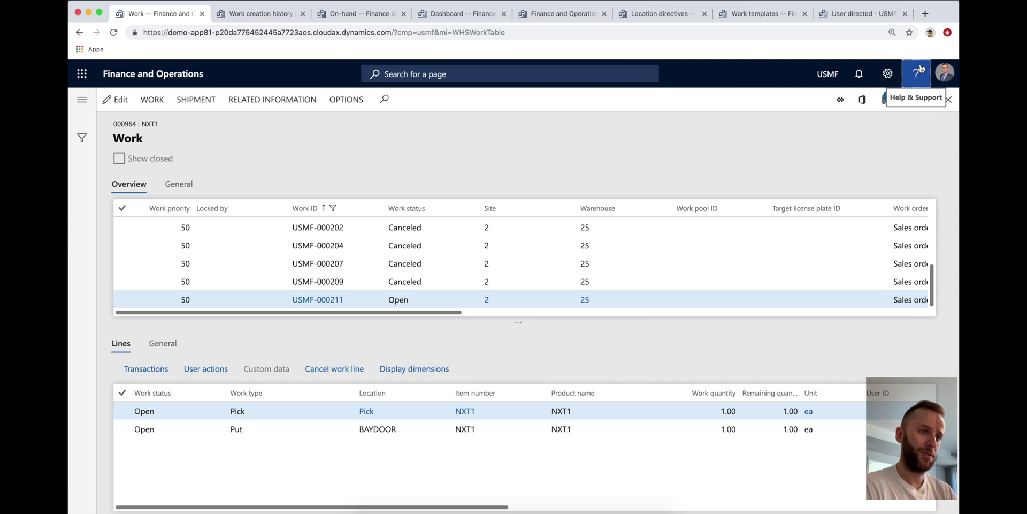
{"action": "left_click", "coordinate": [913, 186]}
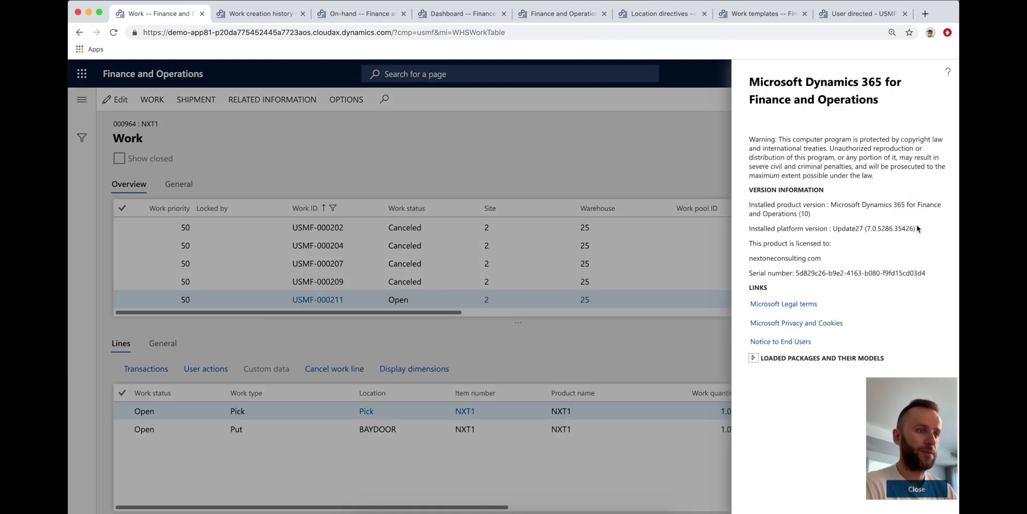
{"action": "left_click_drag", "start_coordinate": [925, 231], "coordinate": [841, 228]}
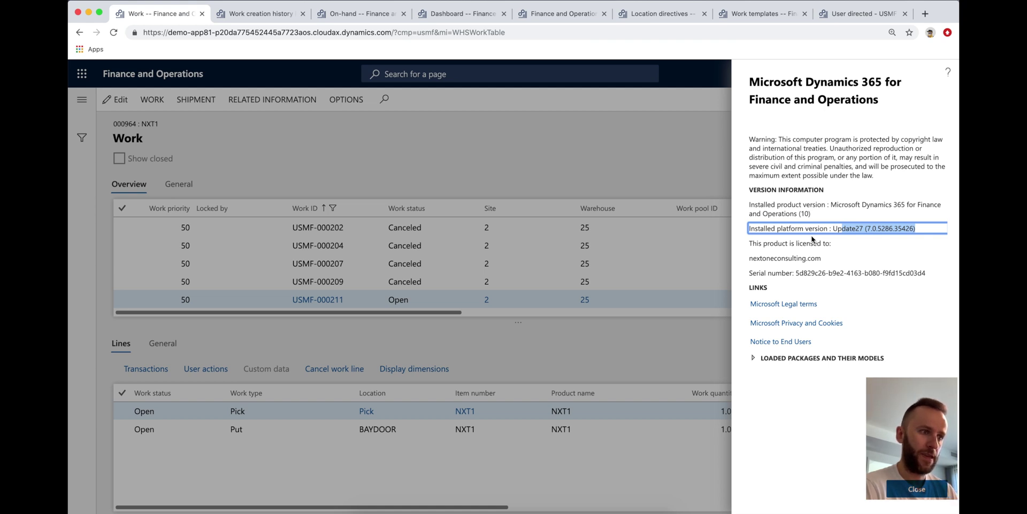
{"action": "left_click", "coordinate": [918, 488]}
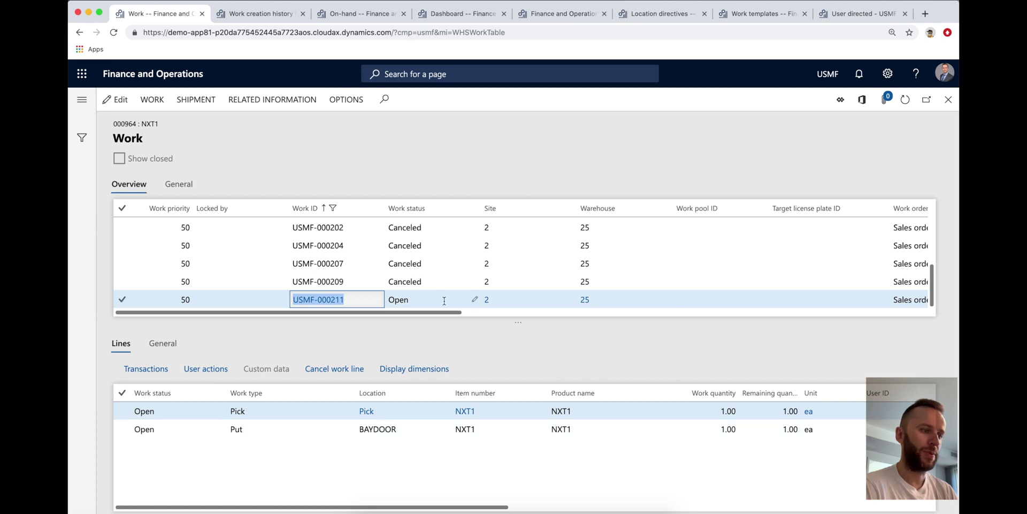
{"action": "left_click", "coordinate": [255, 19]}
{"action": "left_click", "coordinate": [905, 100]}
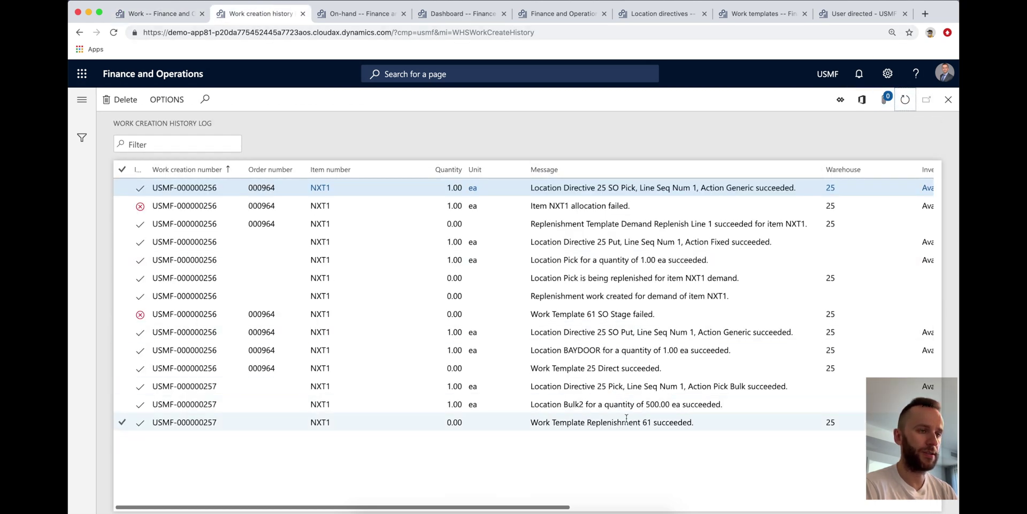
{"action": "left_click", "coordinate": [603, 406]}
{"action": "left_click", "coordinate": [632, 415]}
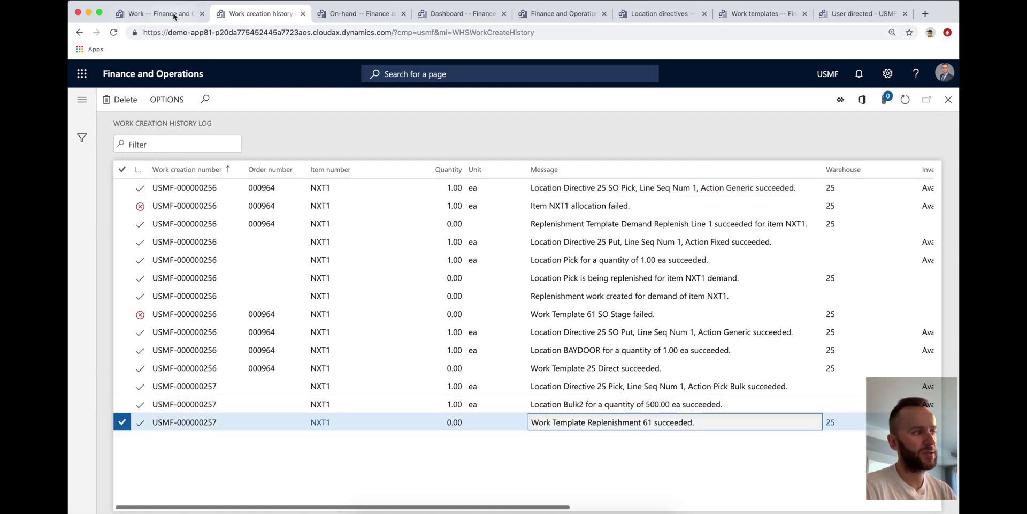
{"action": "left_click", "coordinate": [174, 16]}
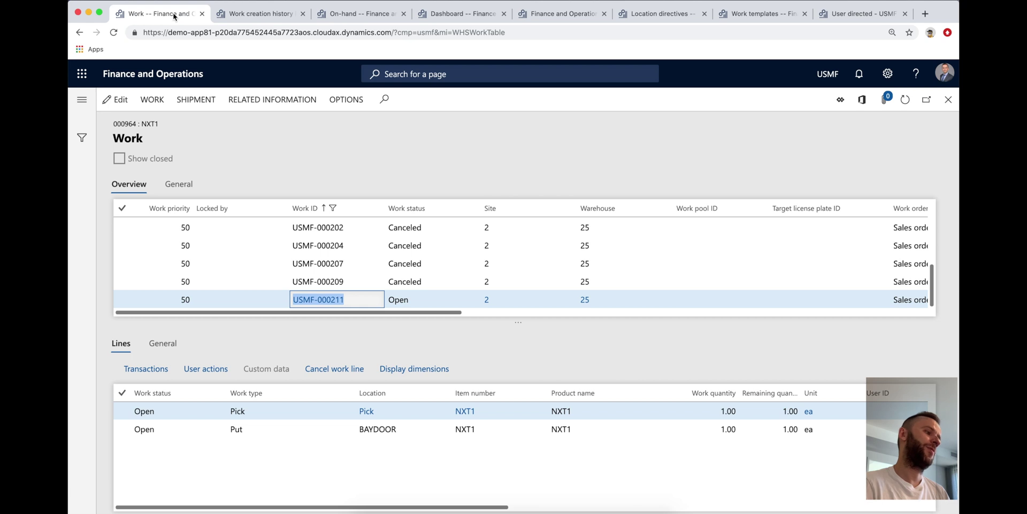
- Show replenishment location directive 25 Put with its Fixed-locations-only action
{"action": "left_click", "coordinate": [660, 14]}
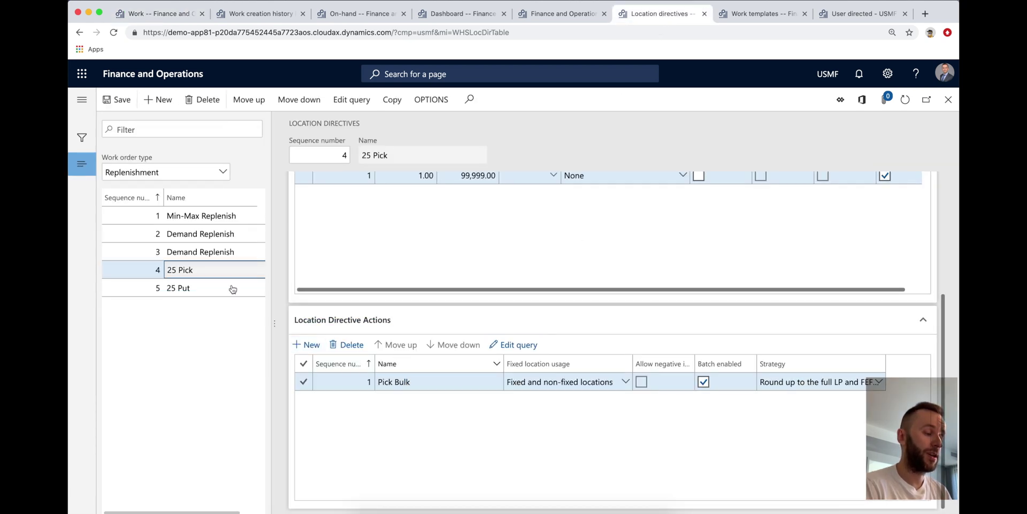
{"action": "left_click", "coordinate": [185, 289]}
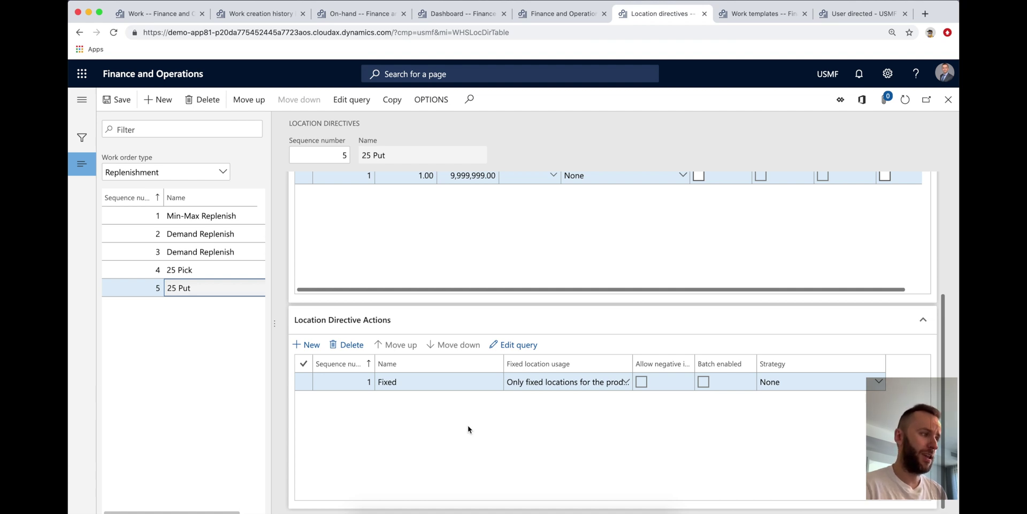
{"action": "left_click", "coordinate": [879, 381]}
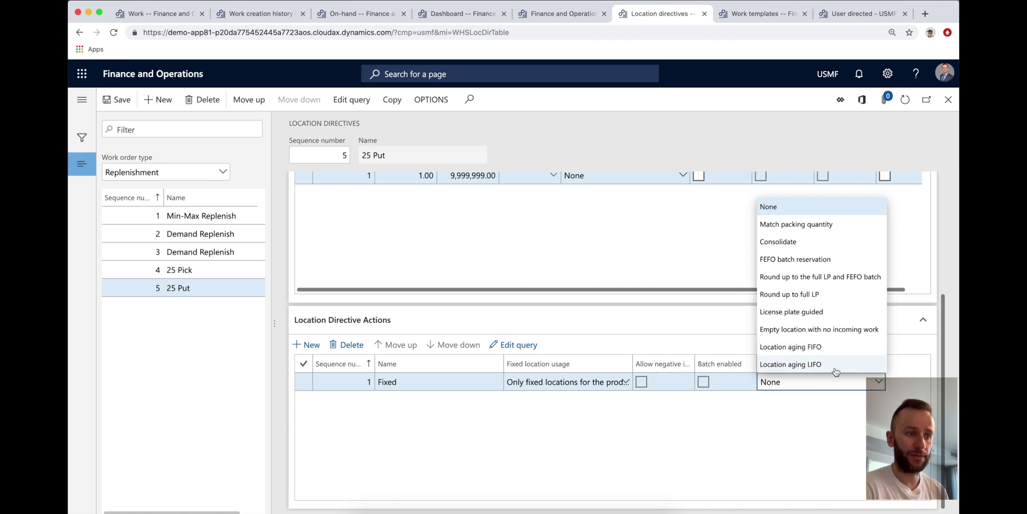
{"action": "left_click", "coordinate": [830, 420]}
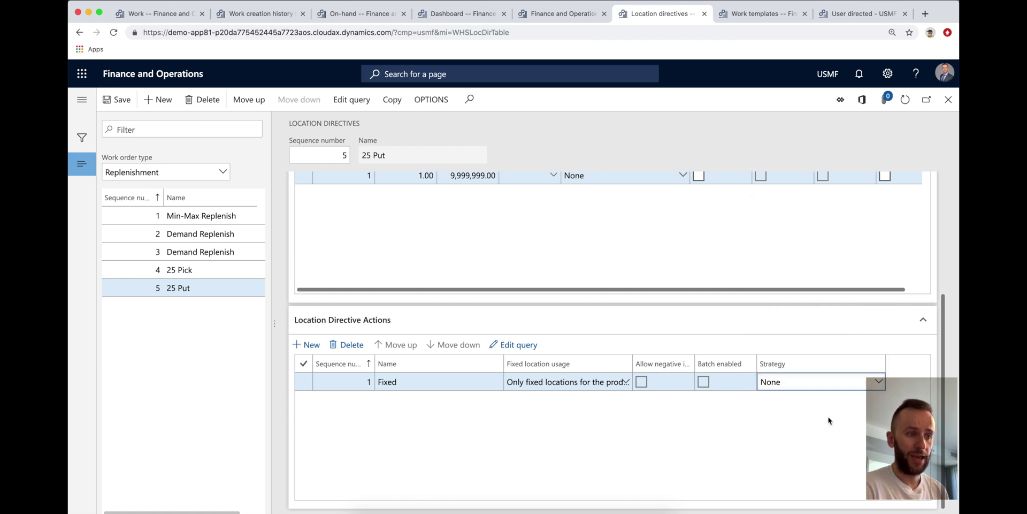
{"action": "left_click", "coordinate": [880, 382]}
{"action": "left_click", "coordinate": [879, 383]}
{"action": "left_click", "coordinate": [878, 382]}
{"action": "key", "text": "Escape"}
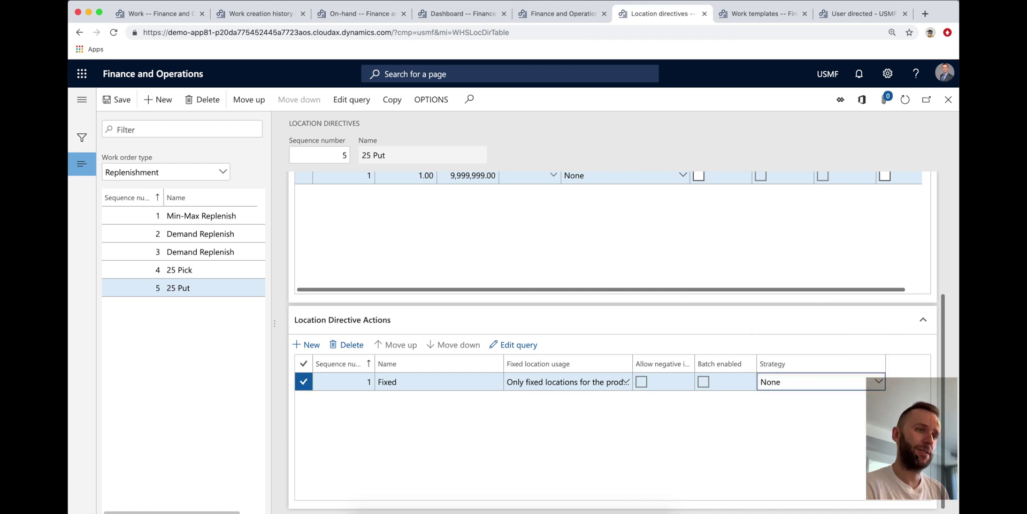